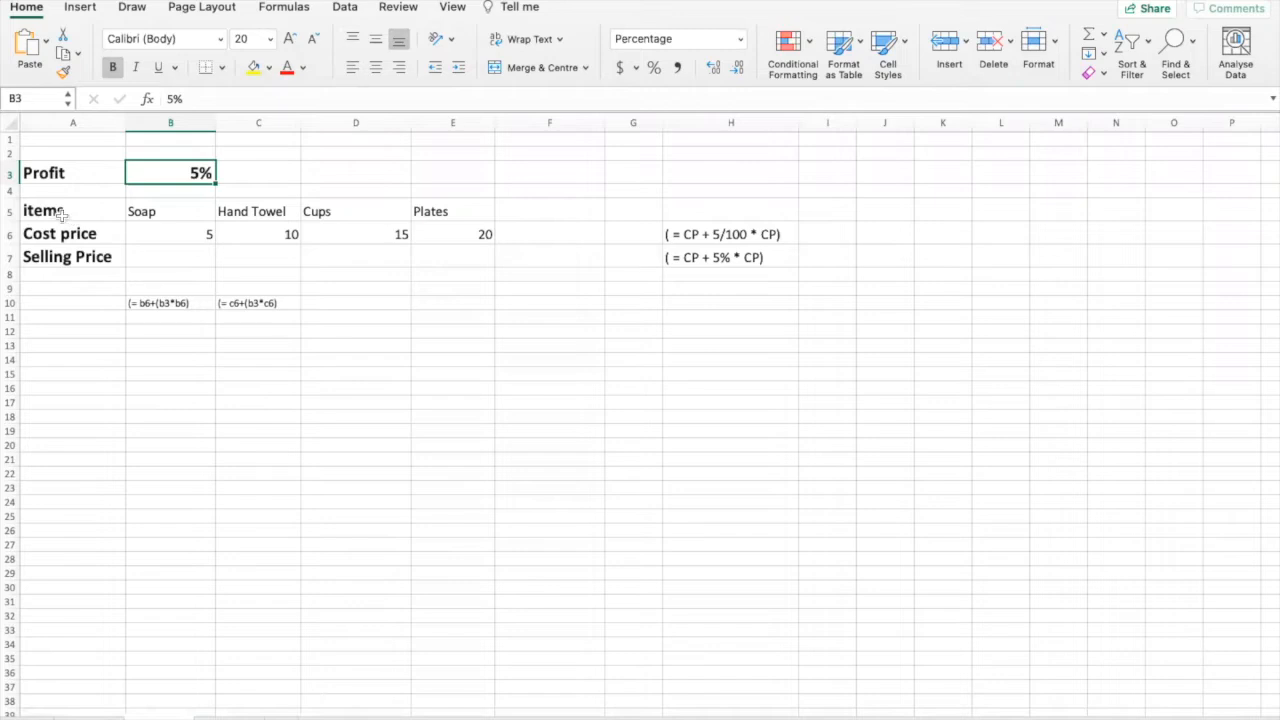
Examine the Items, Cost price and Selling Price rows, the Profit cell B3 and the selling price formula notes in H6 and H7.
{"action": "left_click", "coordinate": [11, 210]}
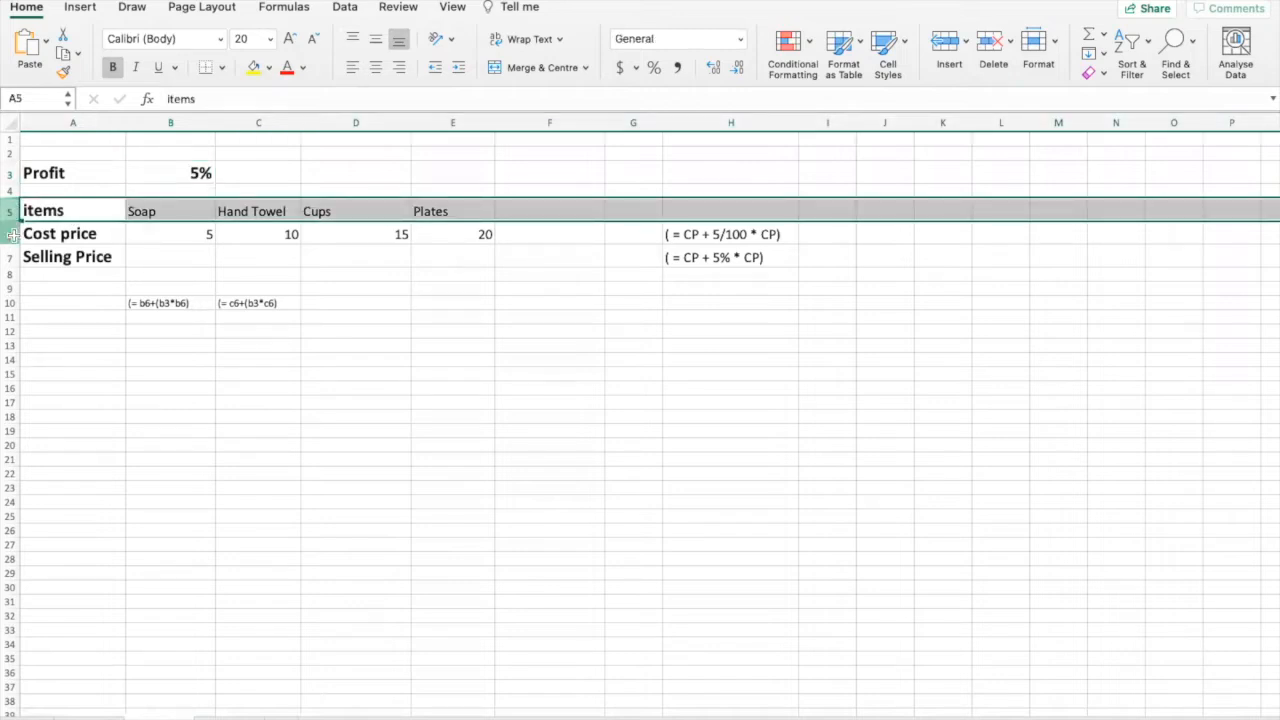
{"action": "left_click", "coordinate": [12, 234]}
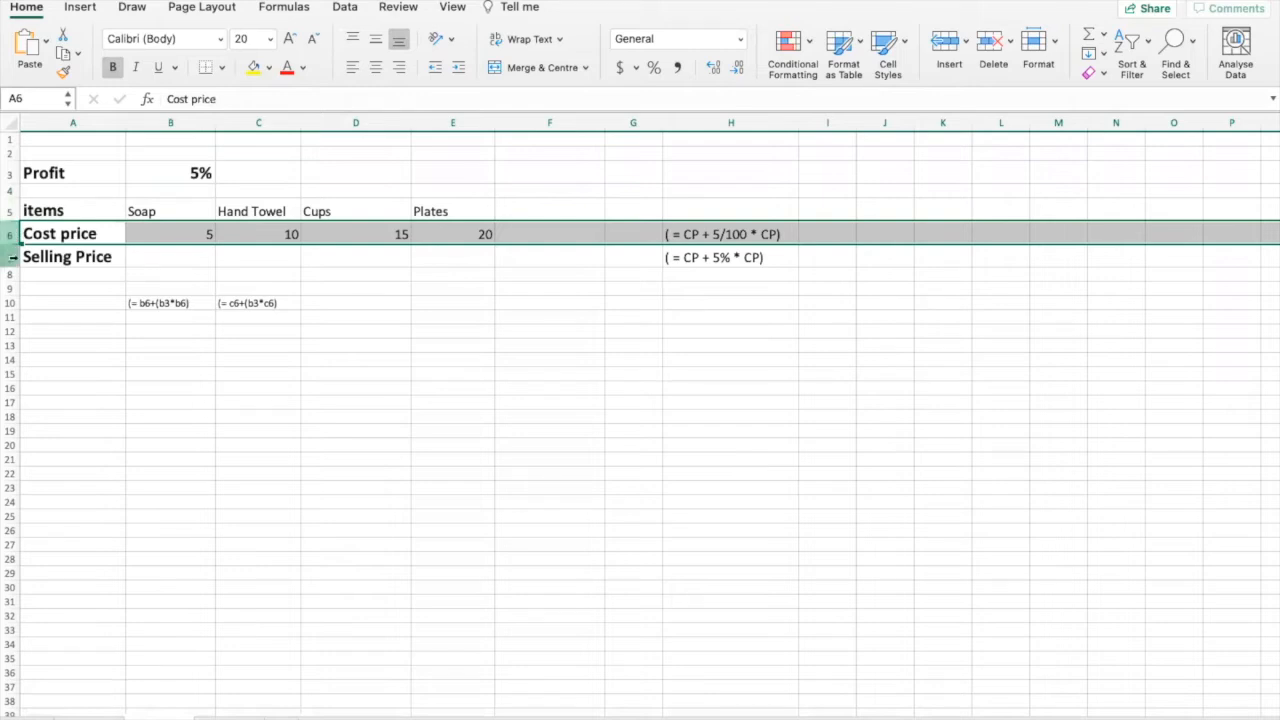
{"action": "left_click", "coordinate": [12, 257]}
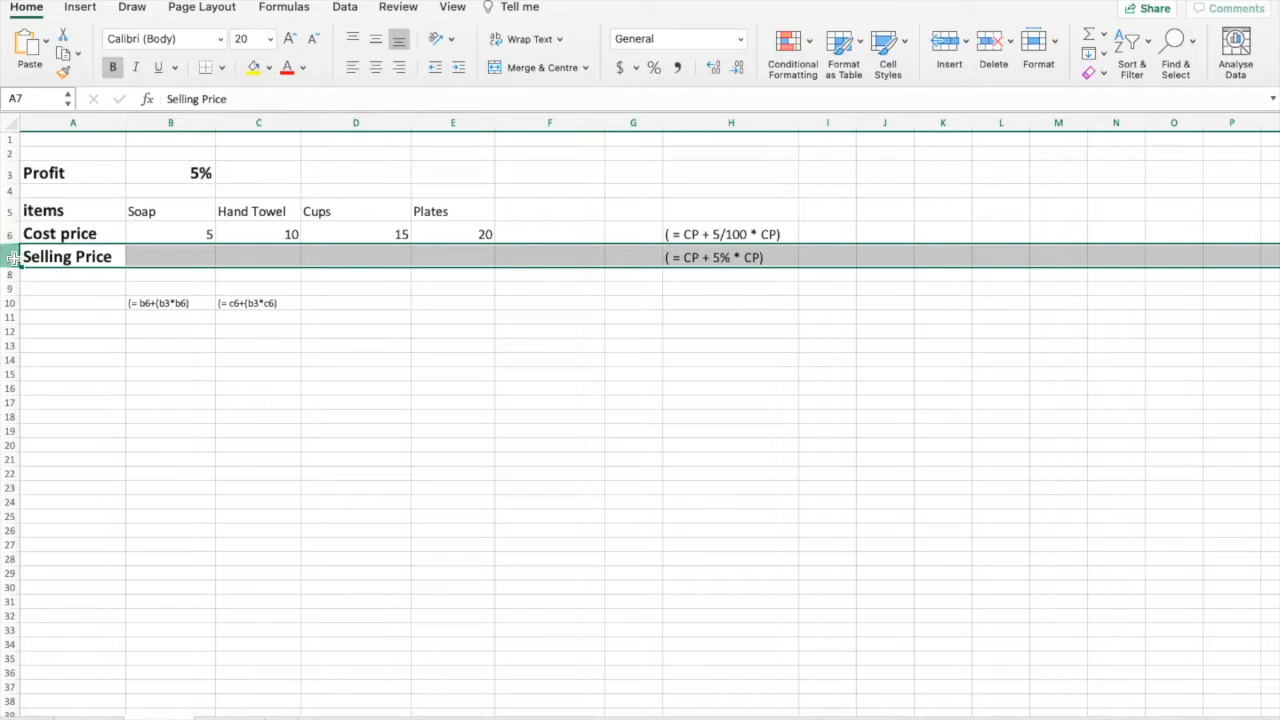
{"action": "left_click", "coordinate": [155, 174]}
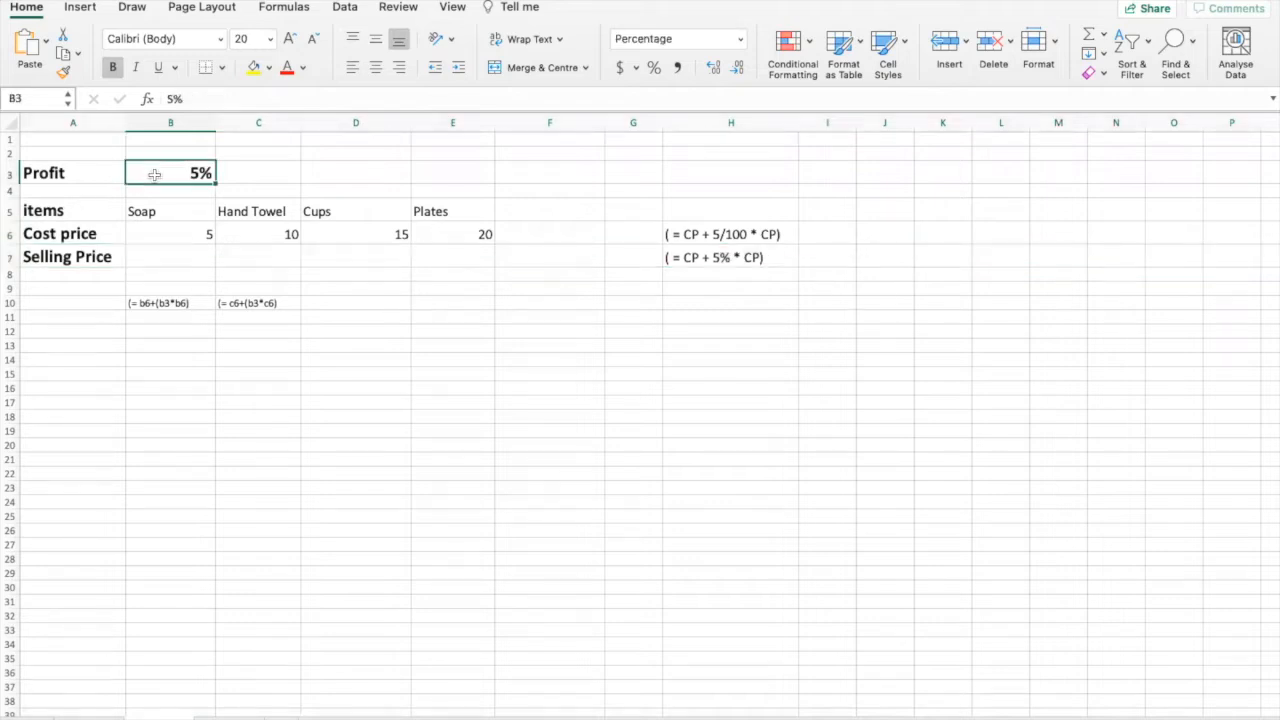
{"action": "left_click", "coordinate": [12, 257]}
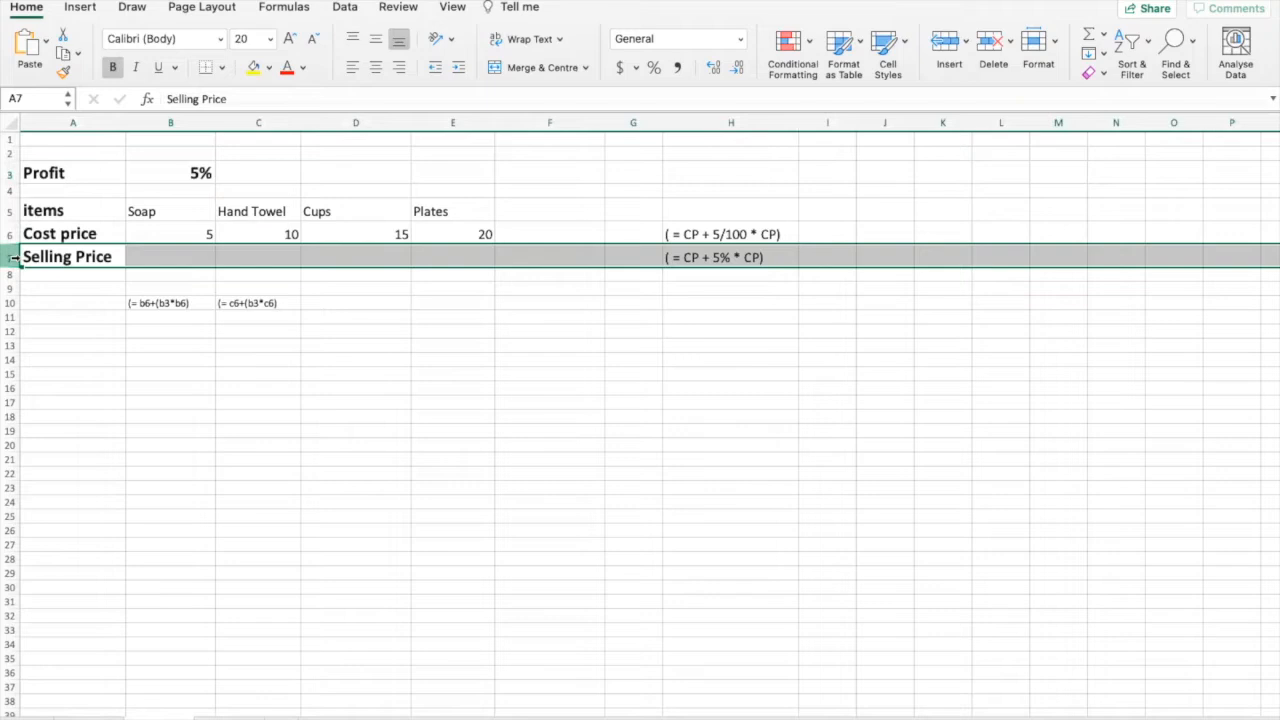
{"action": "left_click", "coordinate": [155, 260]}
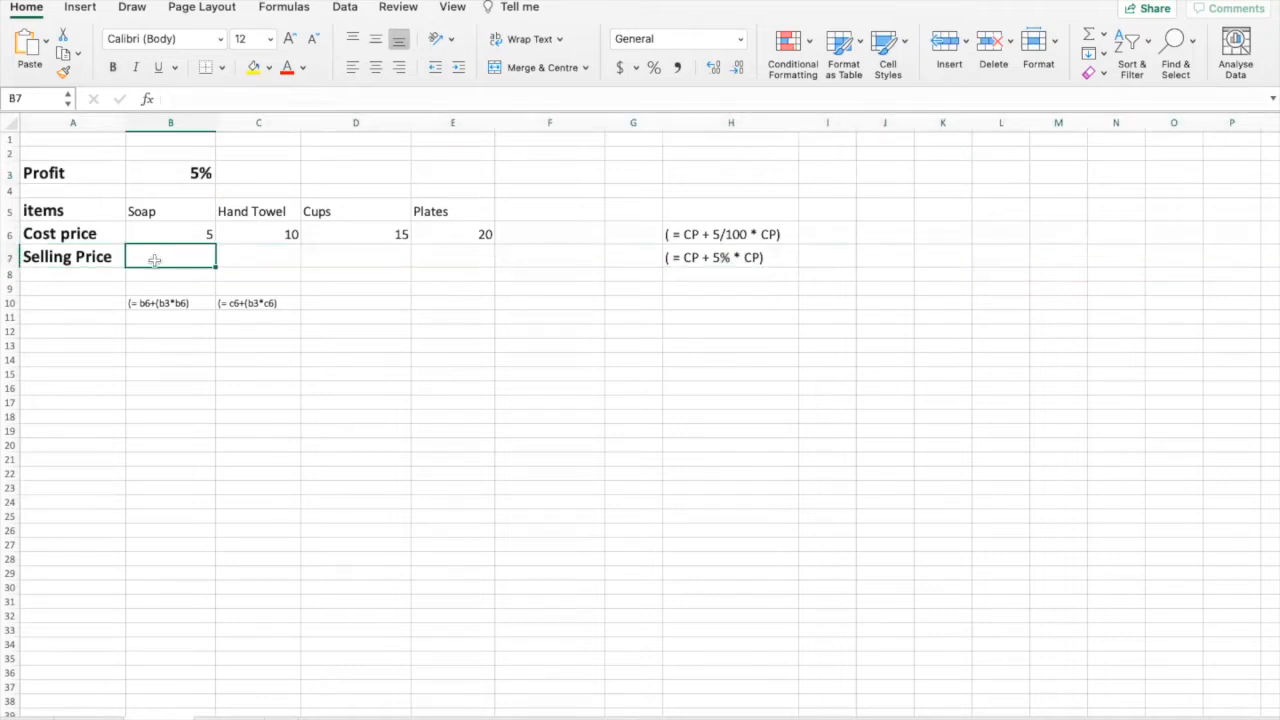
{"action": "left_click", "coordinate": [690, 236]}
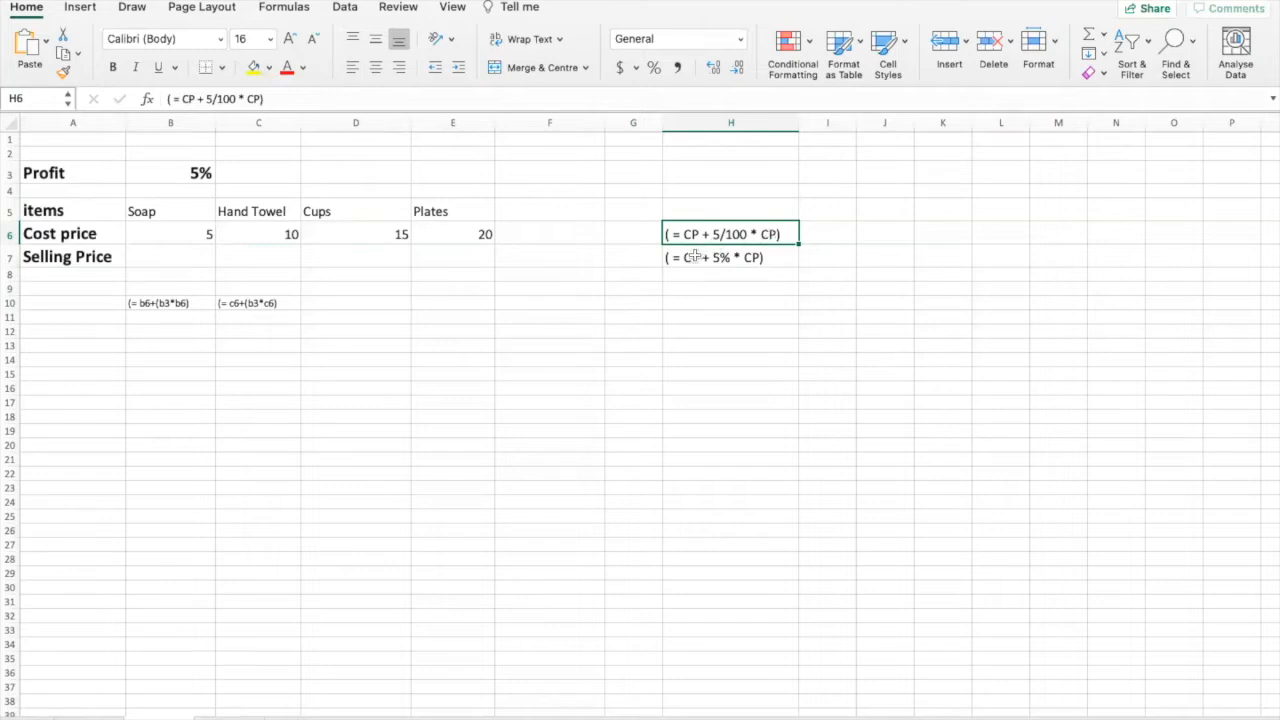
{"action": "left_click", "coordinate": [752, 260]}
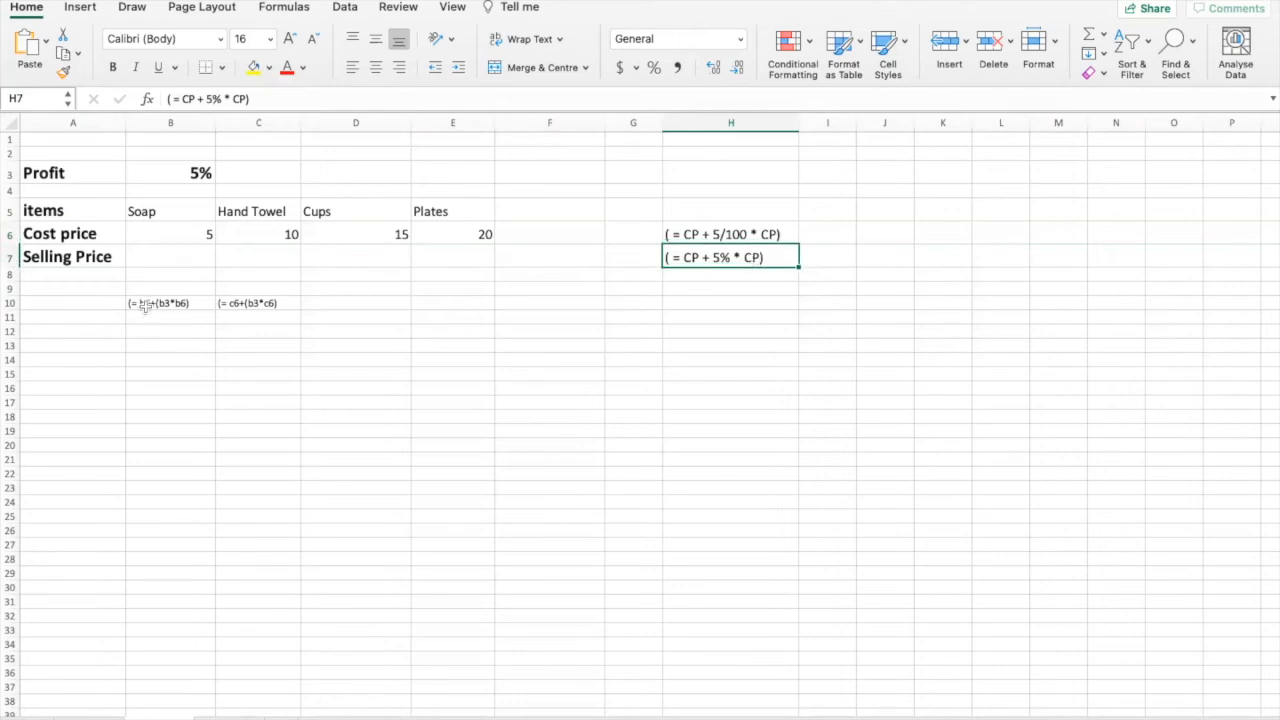
{"action": "left_click", "coordinate": [160, 238]}
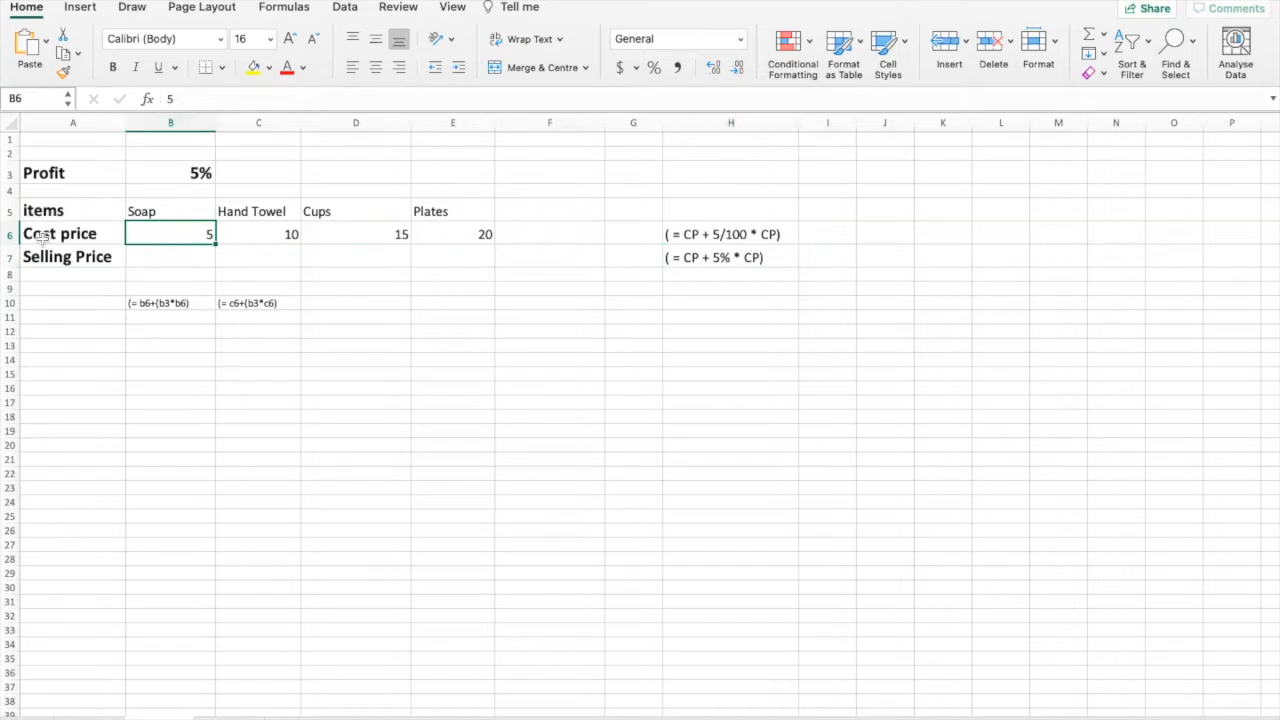
{"action": "left_click", "coordinate": [177, 174]}
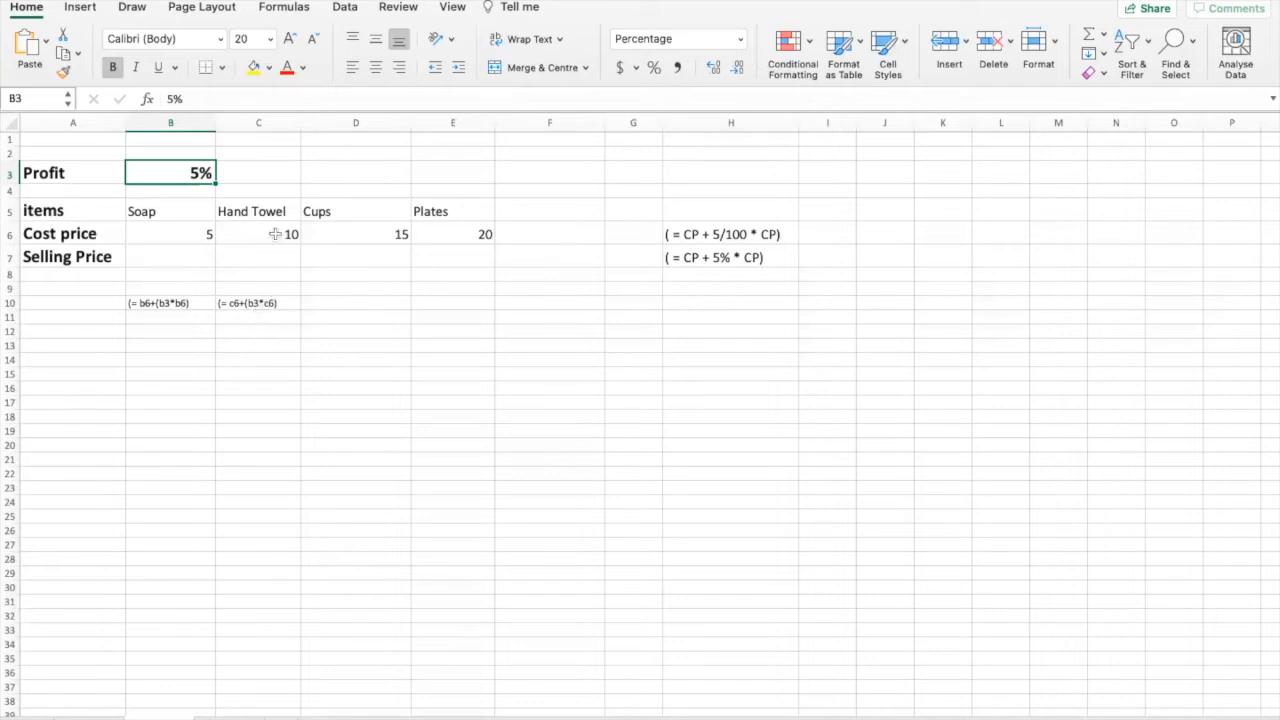
{"action": "left_click", "coordinate": [455, 257]}
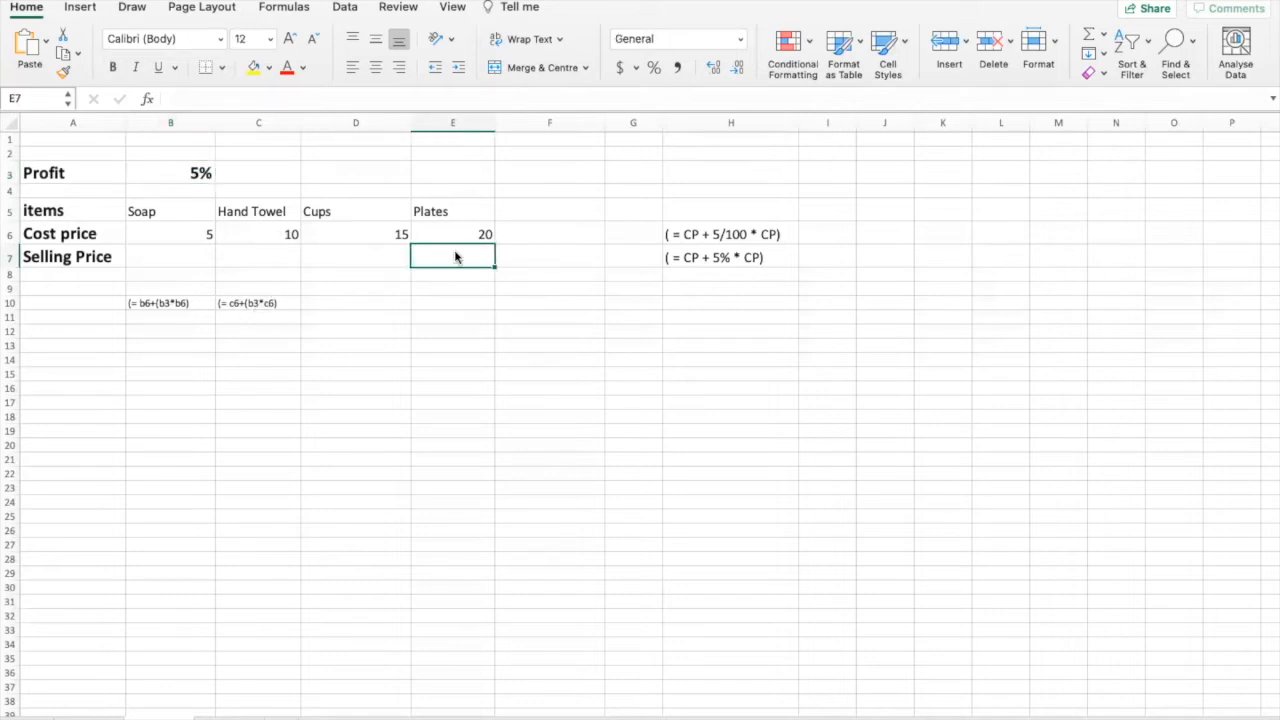
Enter the formula = B6+(B3*B6) as the soap's selling price in B7 and fill it across to E7.
{"action": "left_click", "coordinate": [200, 374]}
{"action": "left_click", "coordinate": [166, 310]}
{"action": "double_click", "coordinate": [168, 304]}
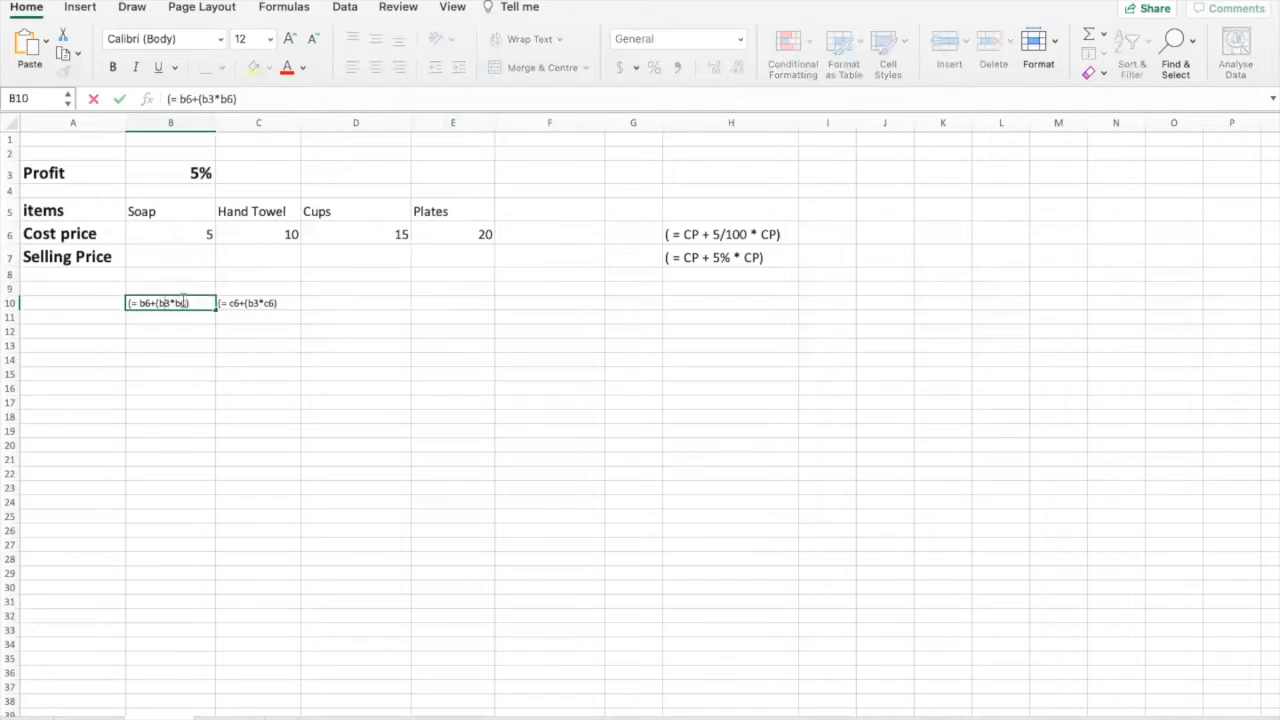
{"action": "left_click_drag", "start_coordinate": [186, 303], "coordinate": [131, 303]}
{"action": "left_click", "coordinate": [193, 303]}
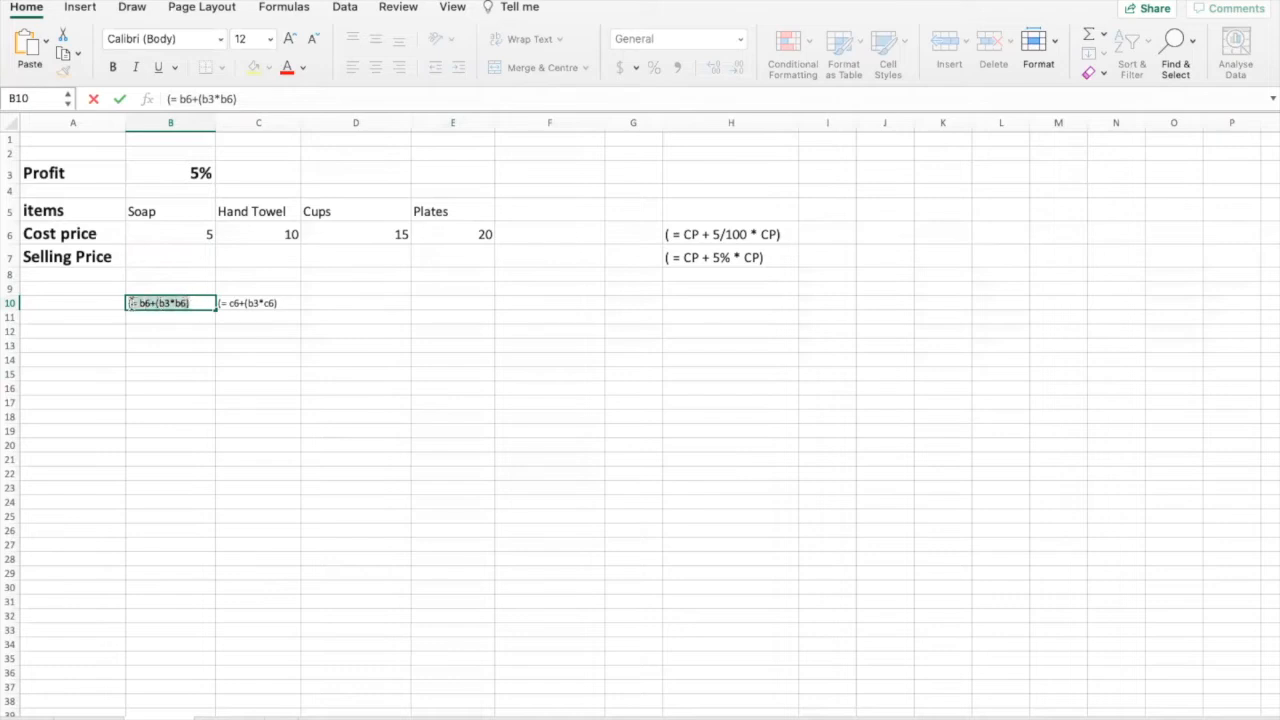
{"action": "left_click", "coordinate": [156, 257]}
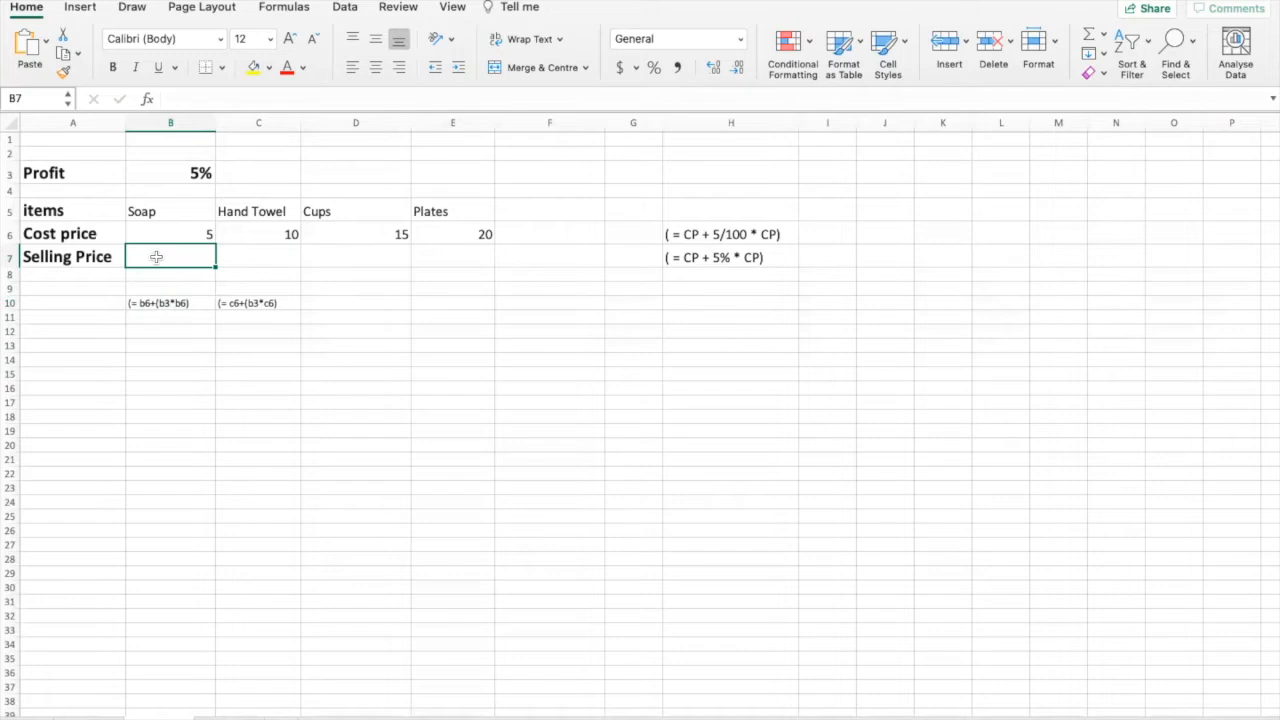
{"action": "type", "text": "= B6+(B3*B6)"}
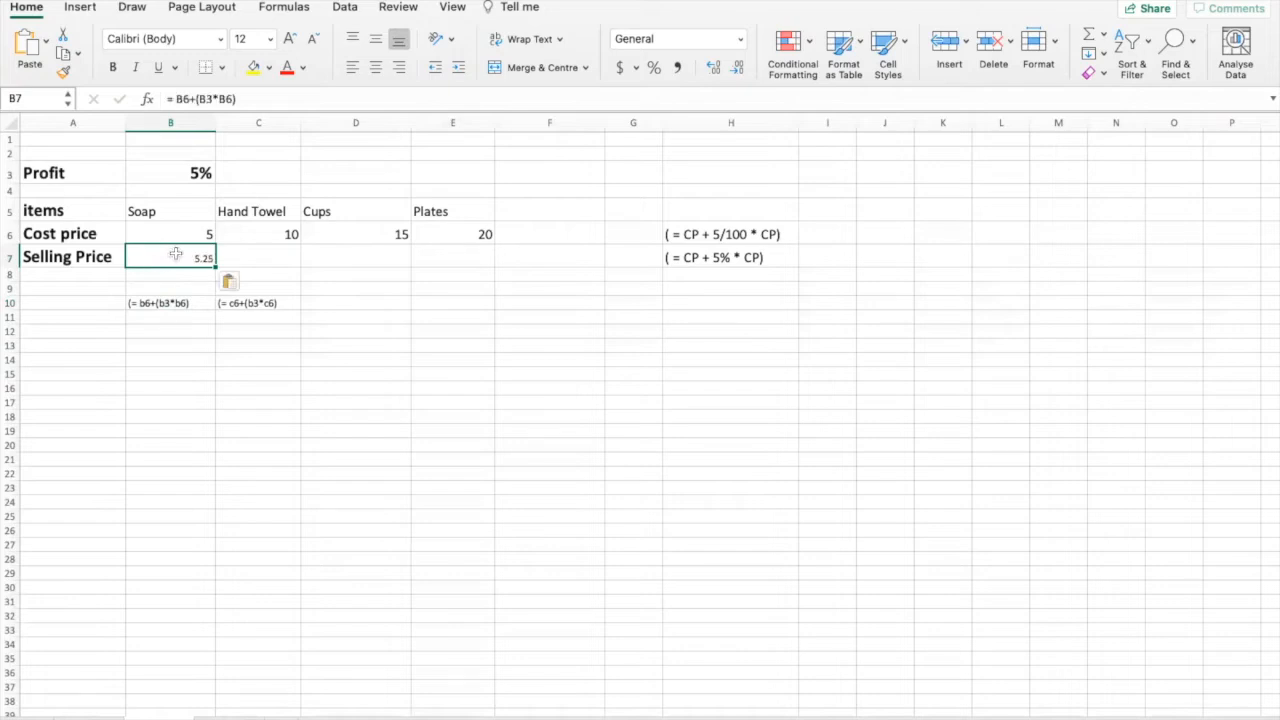
{"action": "double_click", "coordinate": [163, 255]}
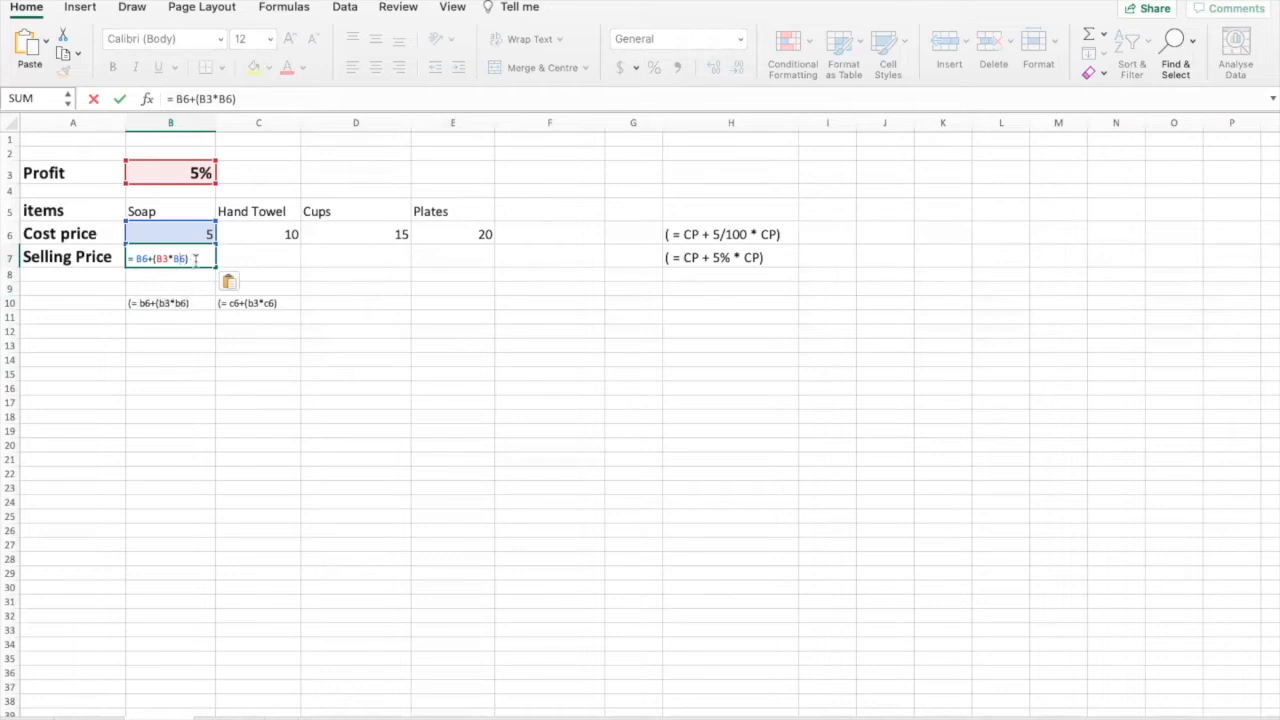
{"action": "key", "text": "Return"}
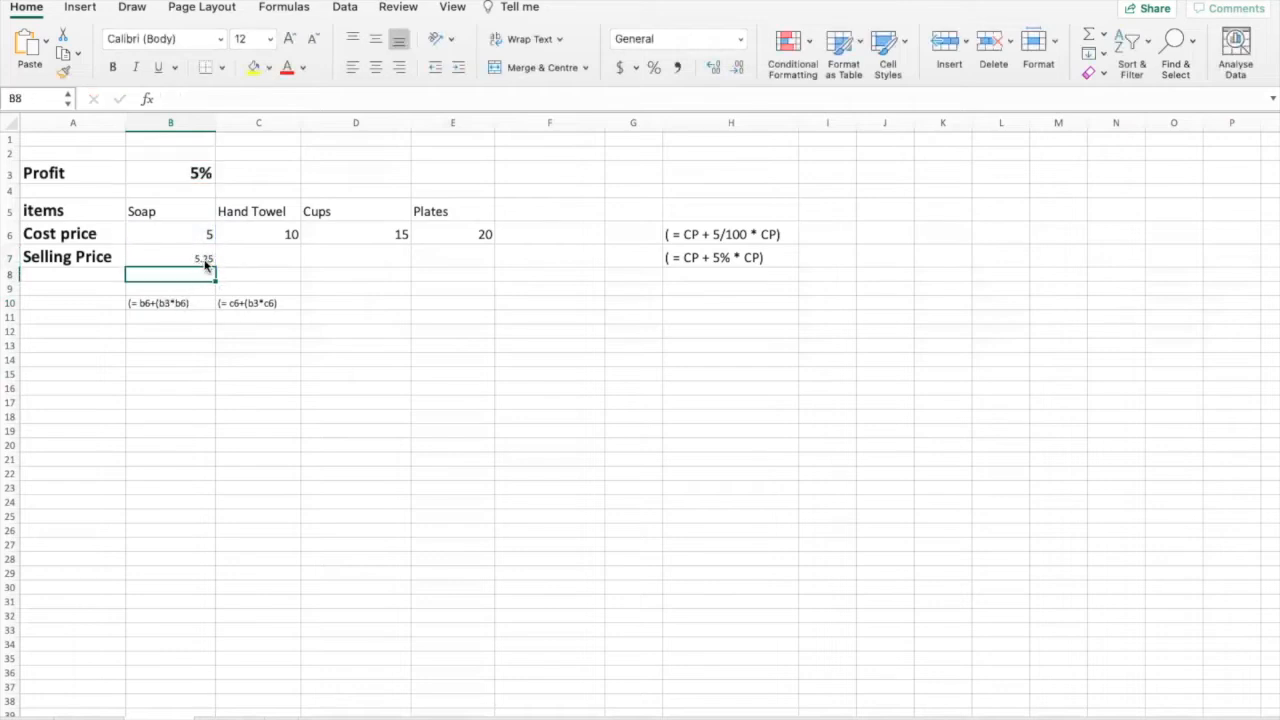
{"action": "left_click", "coordinate": [207, 261]}
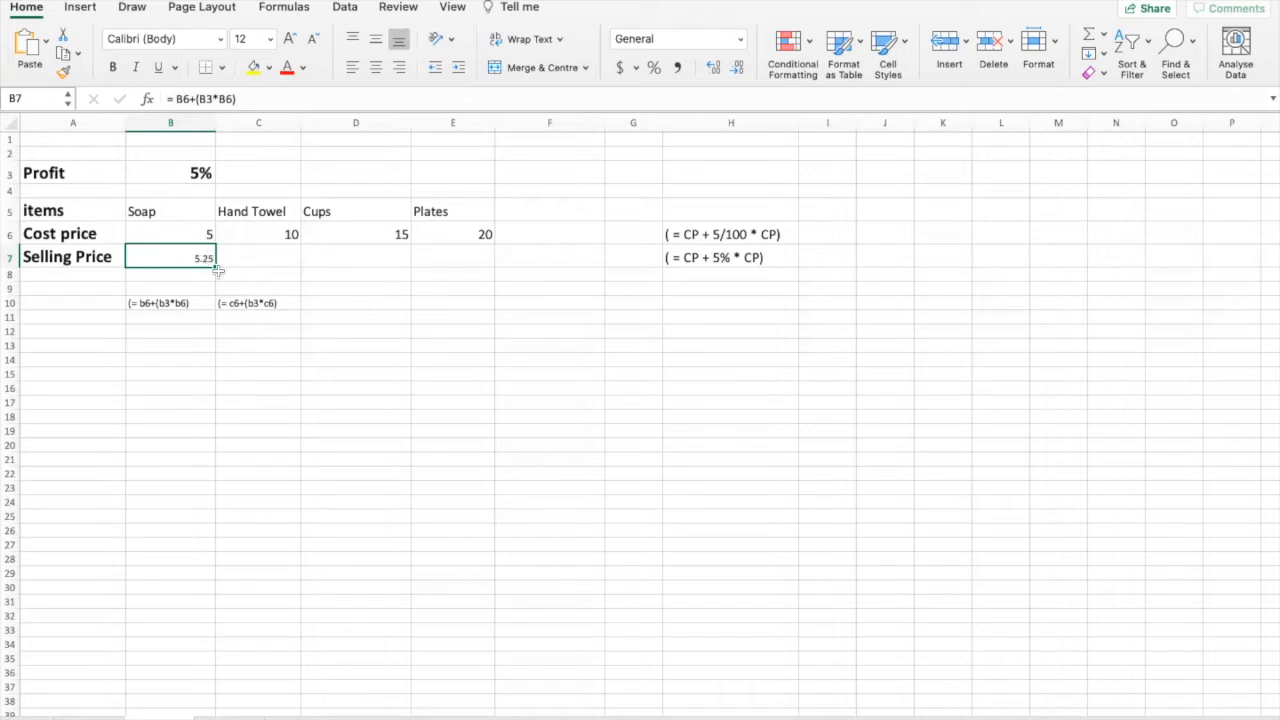
{"action": "left_click_drag", "start_coordinate": [216, 266], "coordinate": [486, 262]}
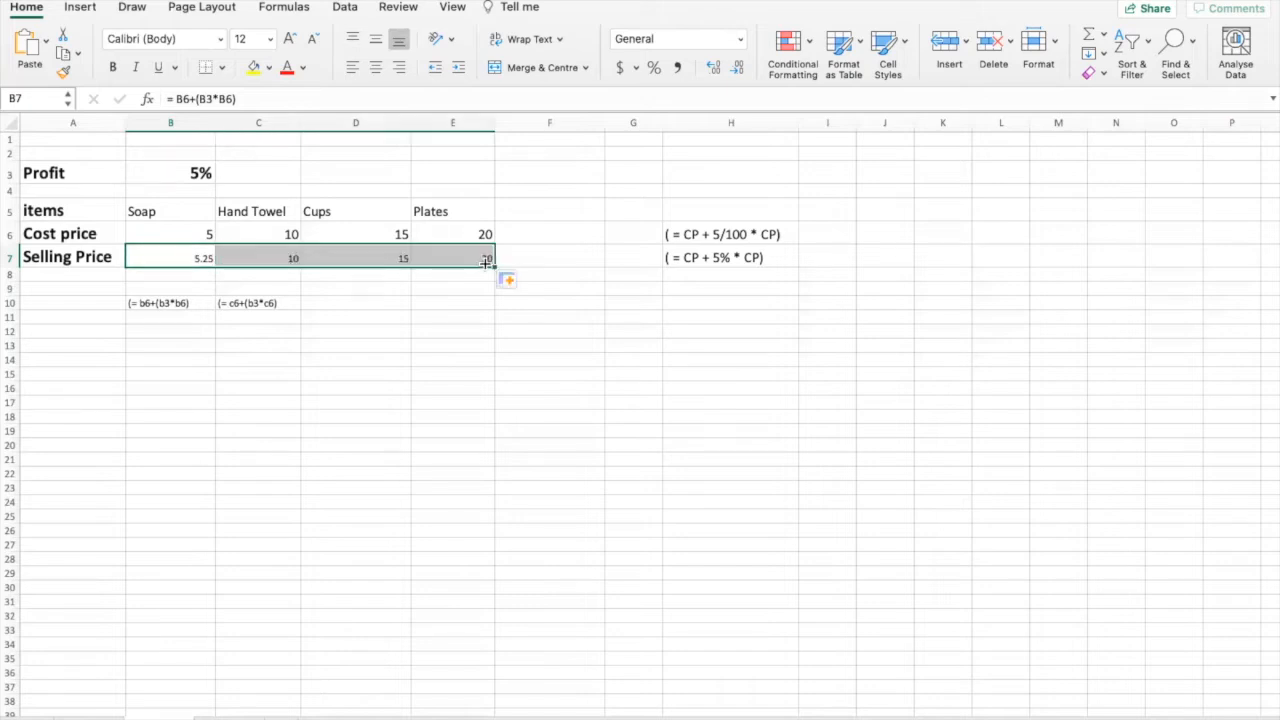
Compare the filled selling price formulas in C7, D7 and E7 with the original in B7, checking their cost price and profit references.
{"action": "left_click", "coordinate": [275, 262]}
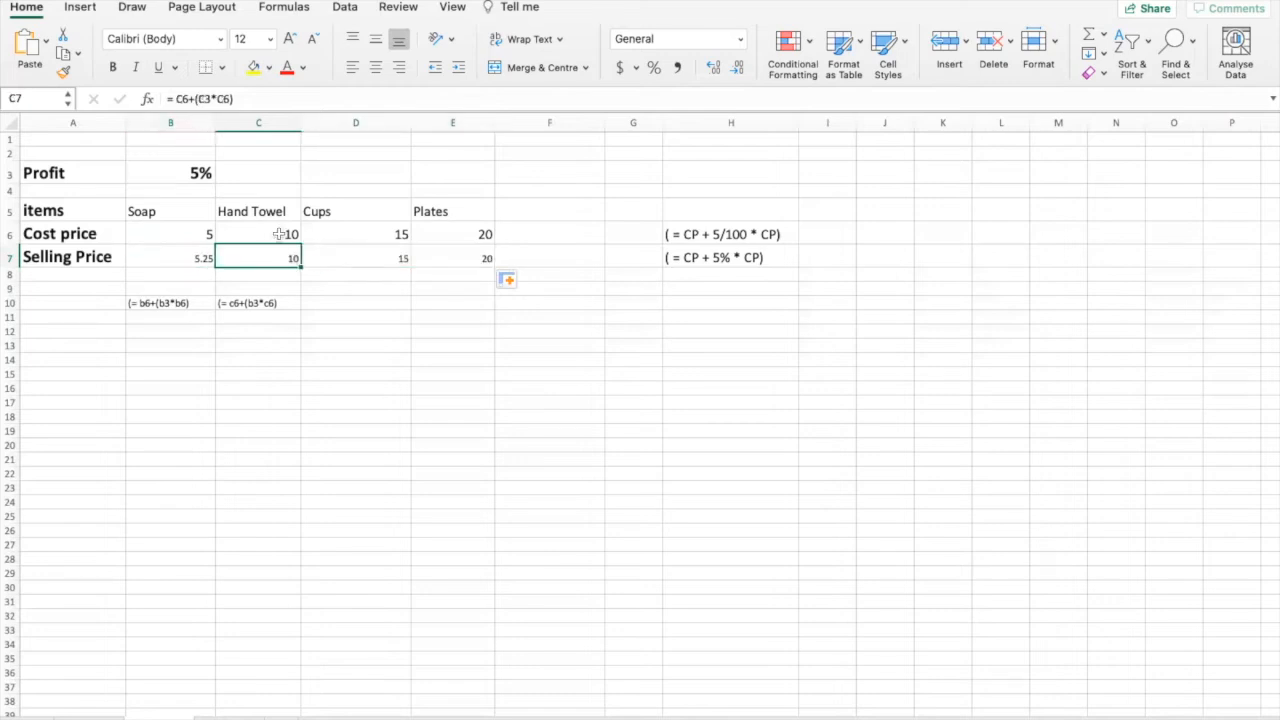
{"action": "left_click", "coordinate": [280, 234]}
{"action": "left_click", "coordinate": [328, 256]}
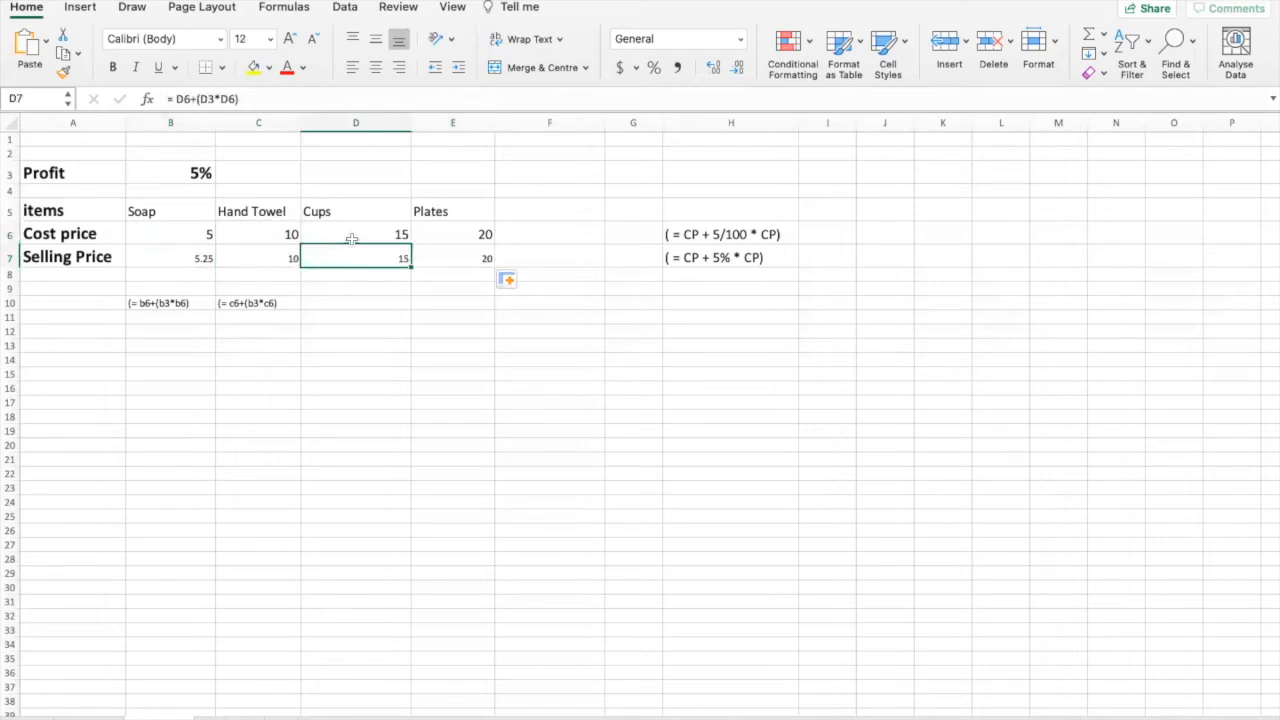
{"action": "left_click", "coordinate": [352, 239]}
{"action": "left_click", "coordinate": [422, 258]}
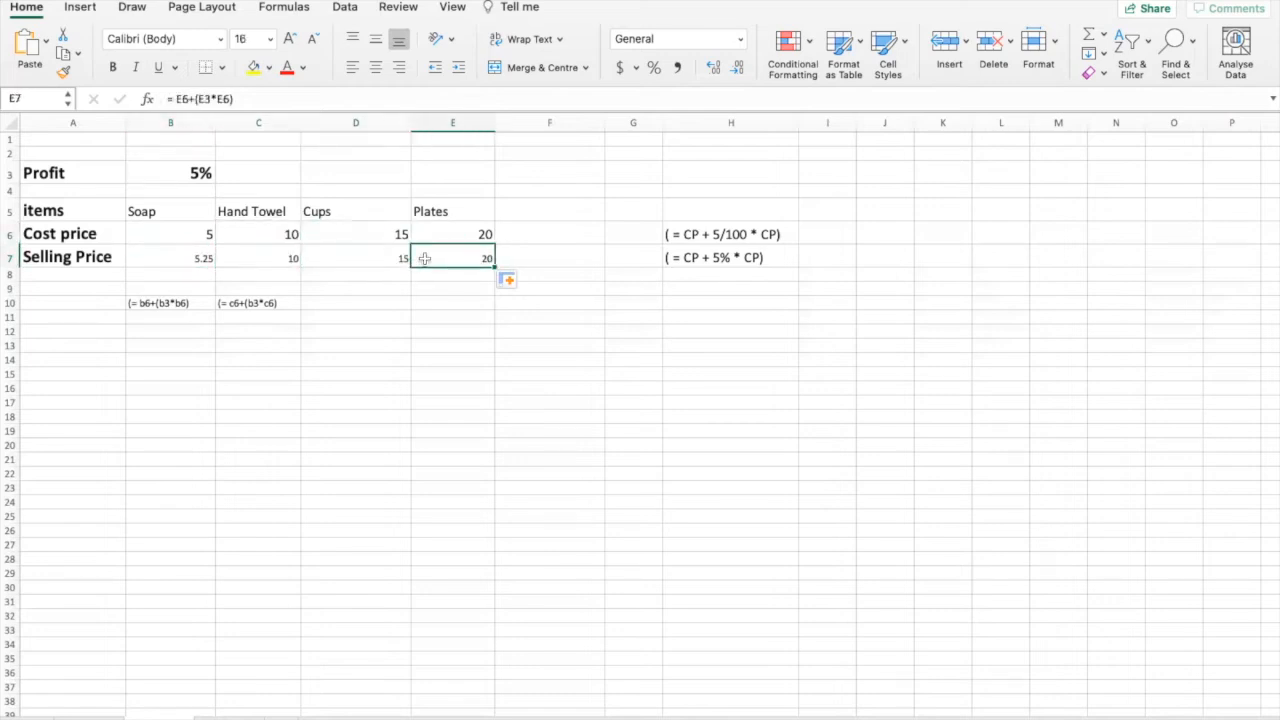
{"action": "left_click", "coordinate": [200, 259]}
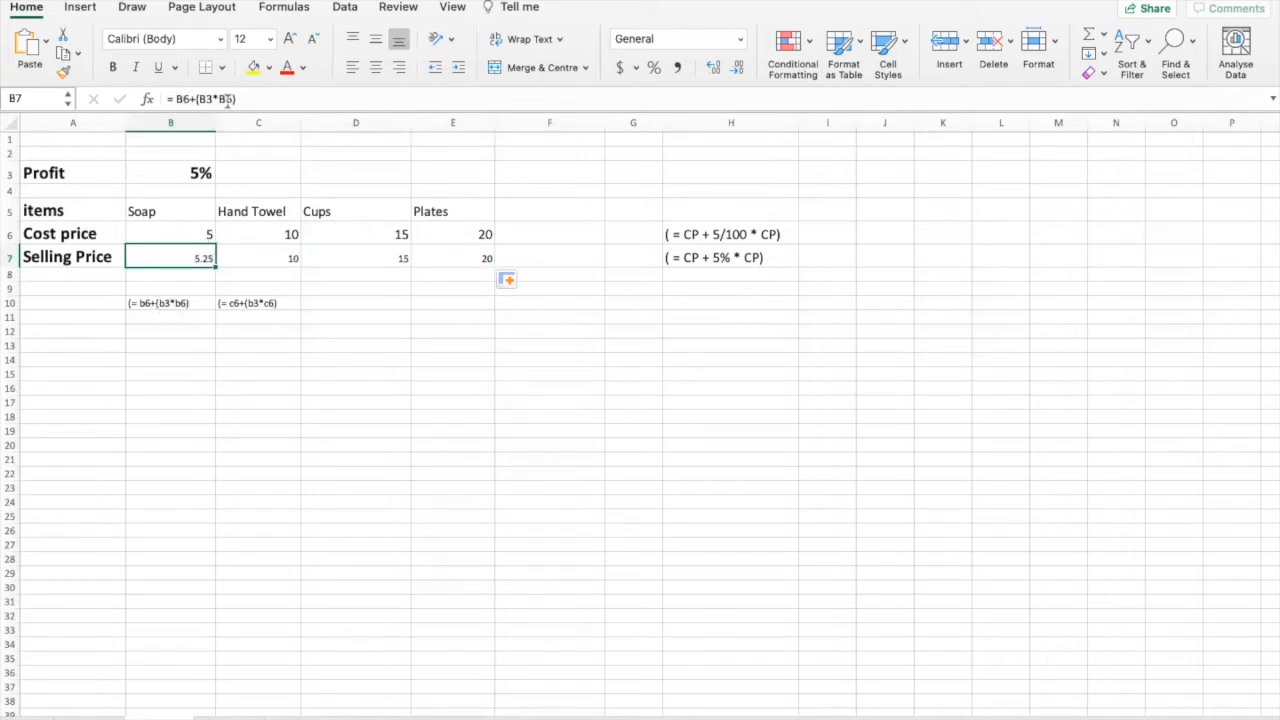
{"action": "left_click", "coordinate": [266, 254]}
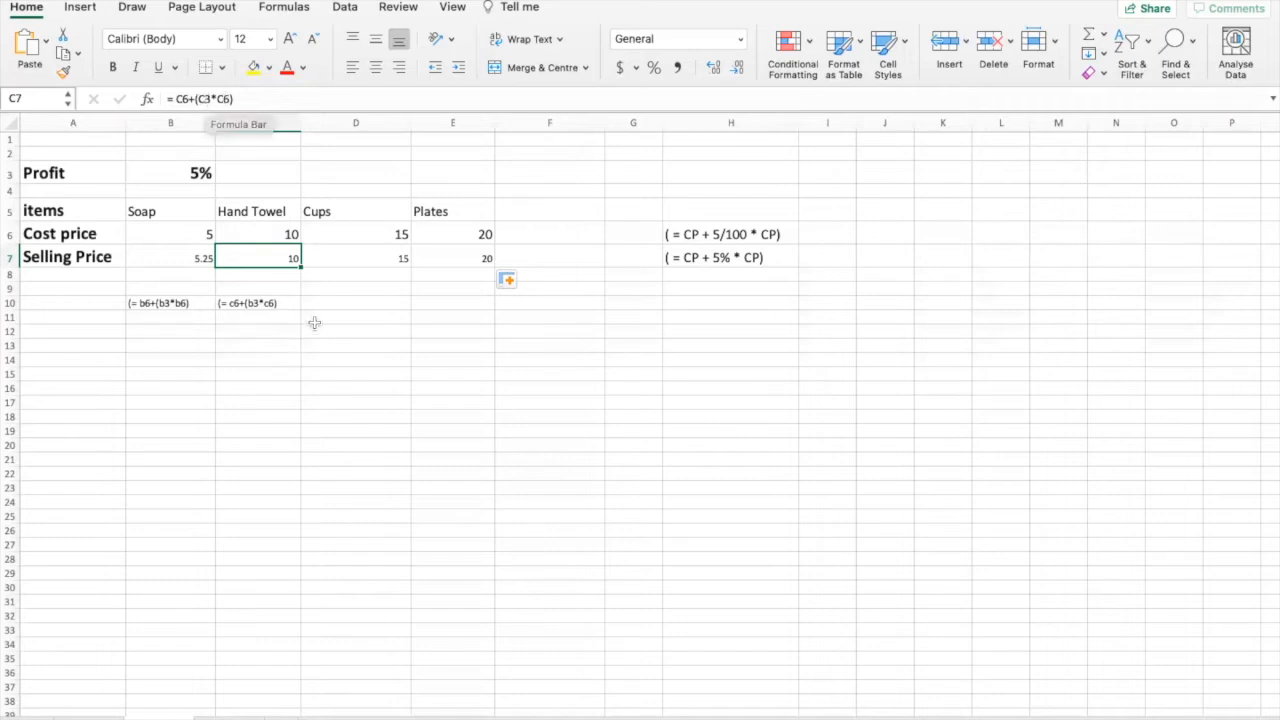
{"action": "left_click", "coordinate": [343, 256]}
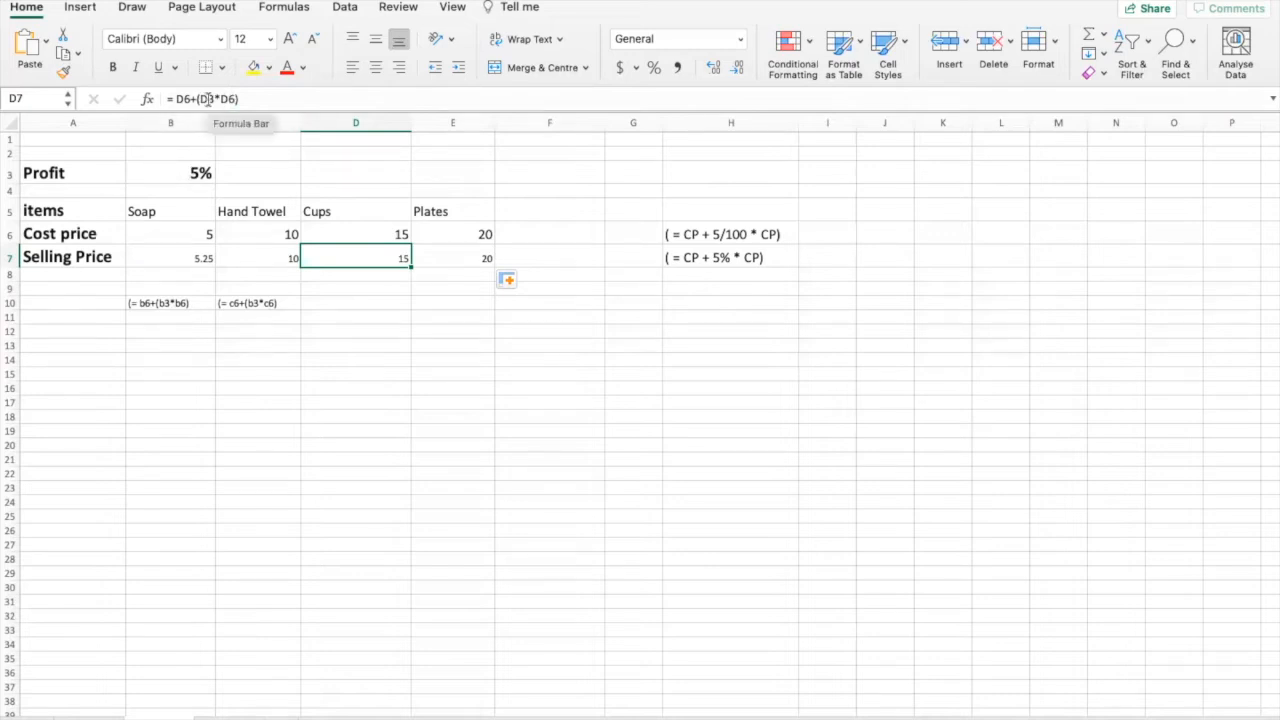
Fix the profit column in B7's formula as = B6+($B3*B6), refill it across to E7 and check the copied formulas.
{"action": "left_click", "coordinate": [185, 260]}
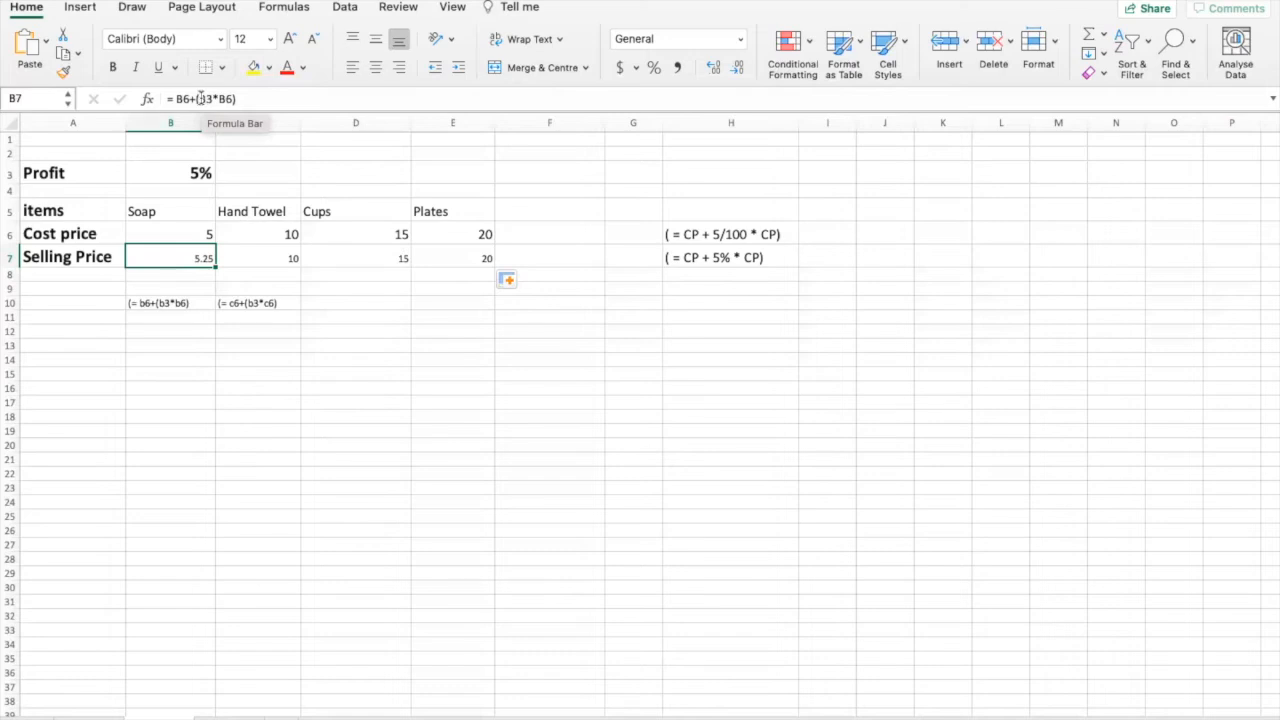
{"action": "left_click", "coordinate": [200, 98]}
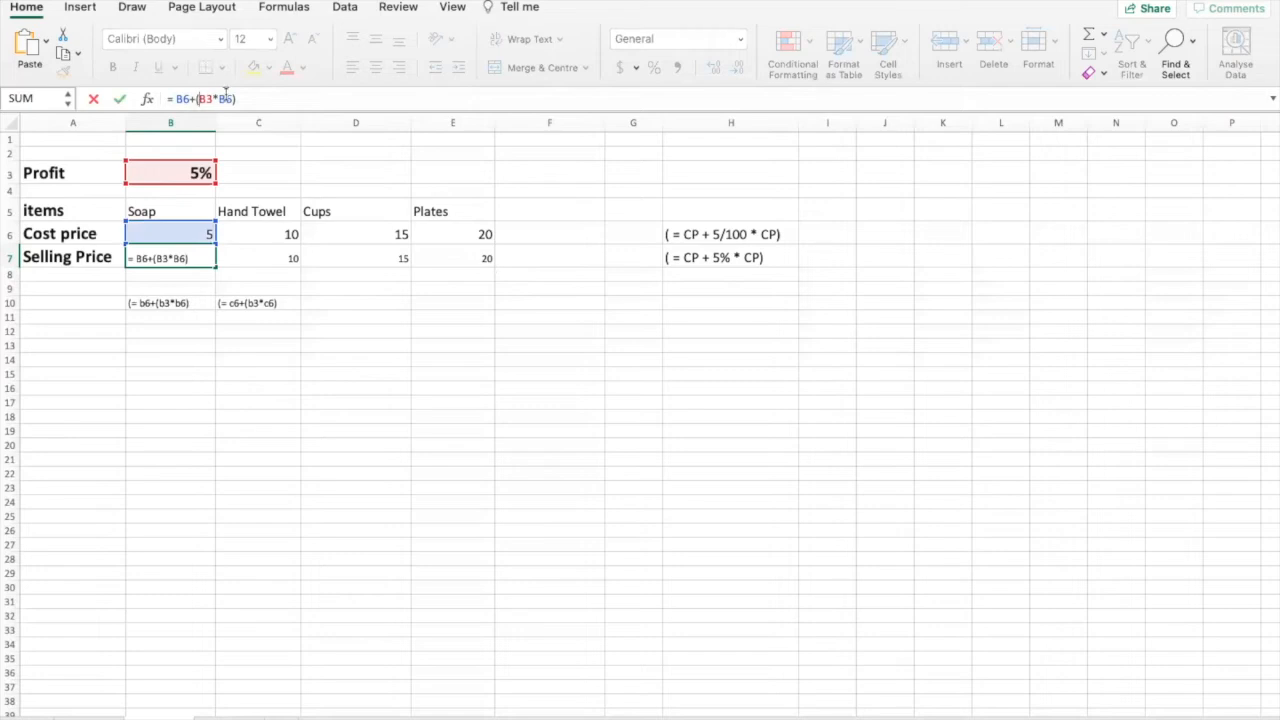
{"action": "type", "text": "$"}
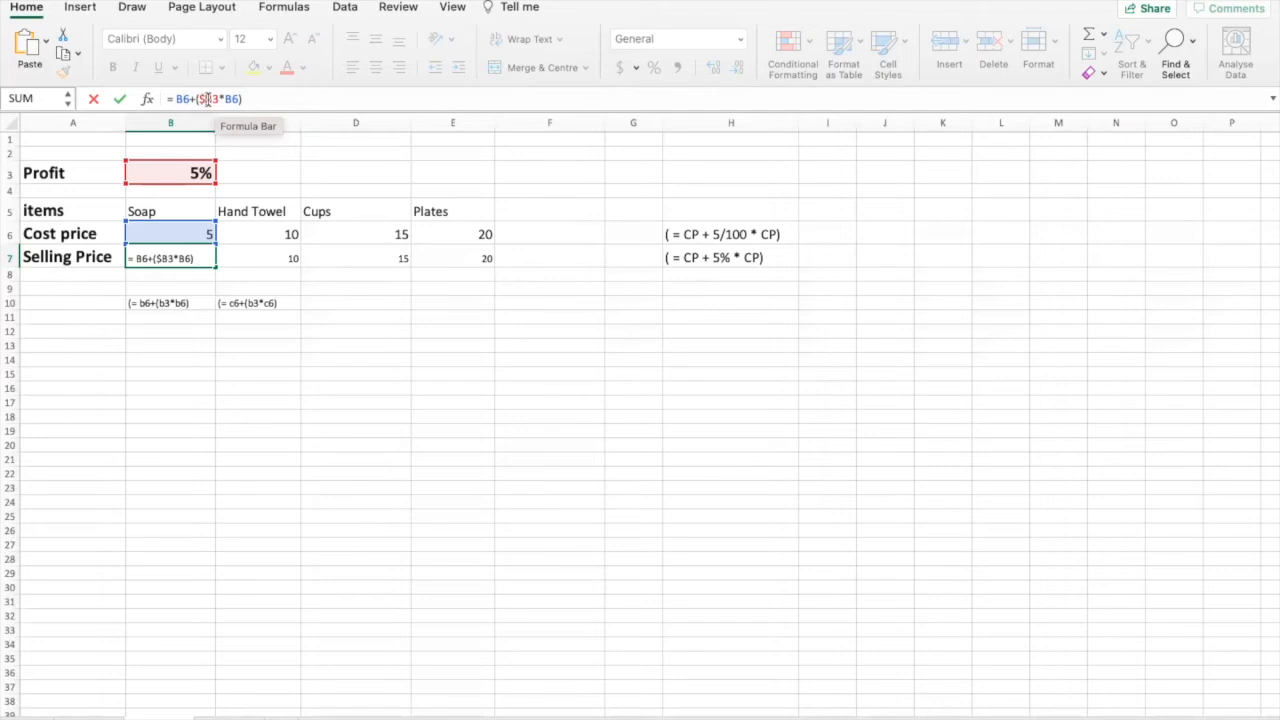
{"action": "left_click", "coordinate": [189, 258]}
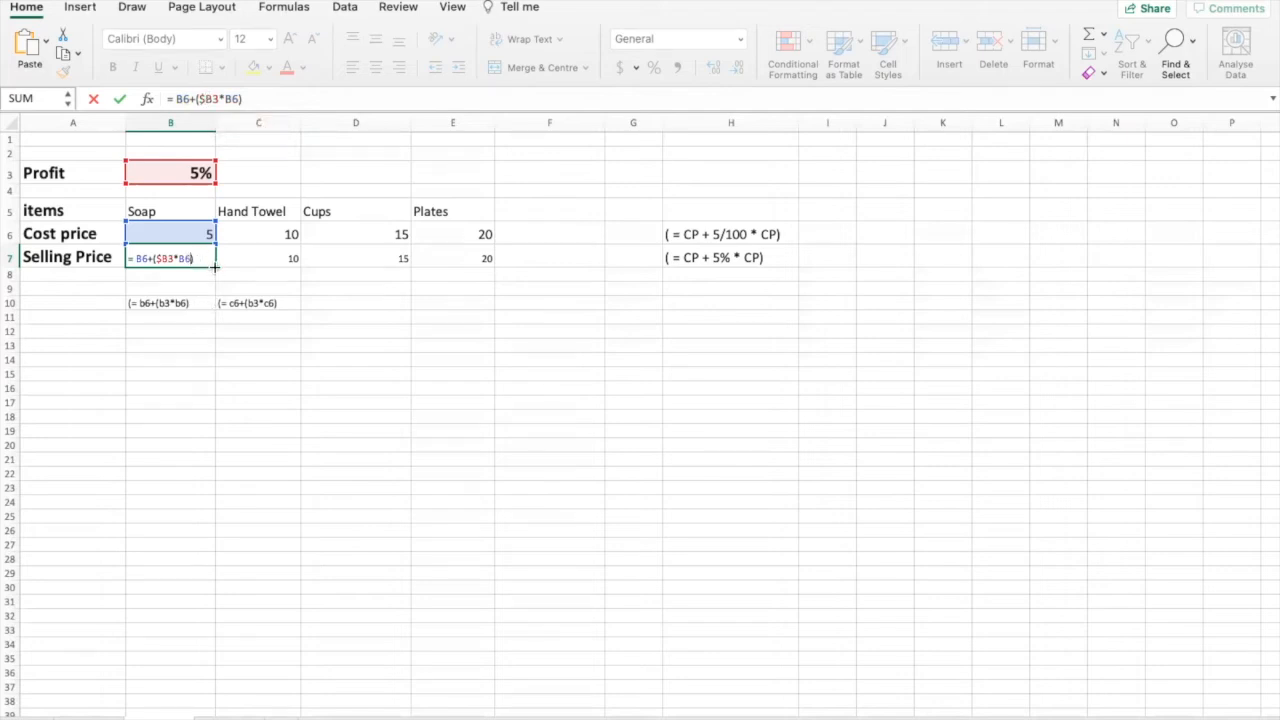
{"action": "left_click", "coordinate": [216, 267]}
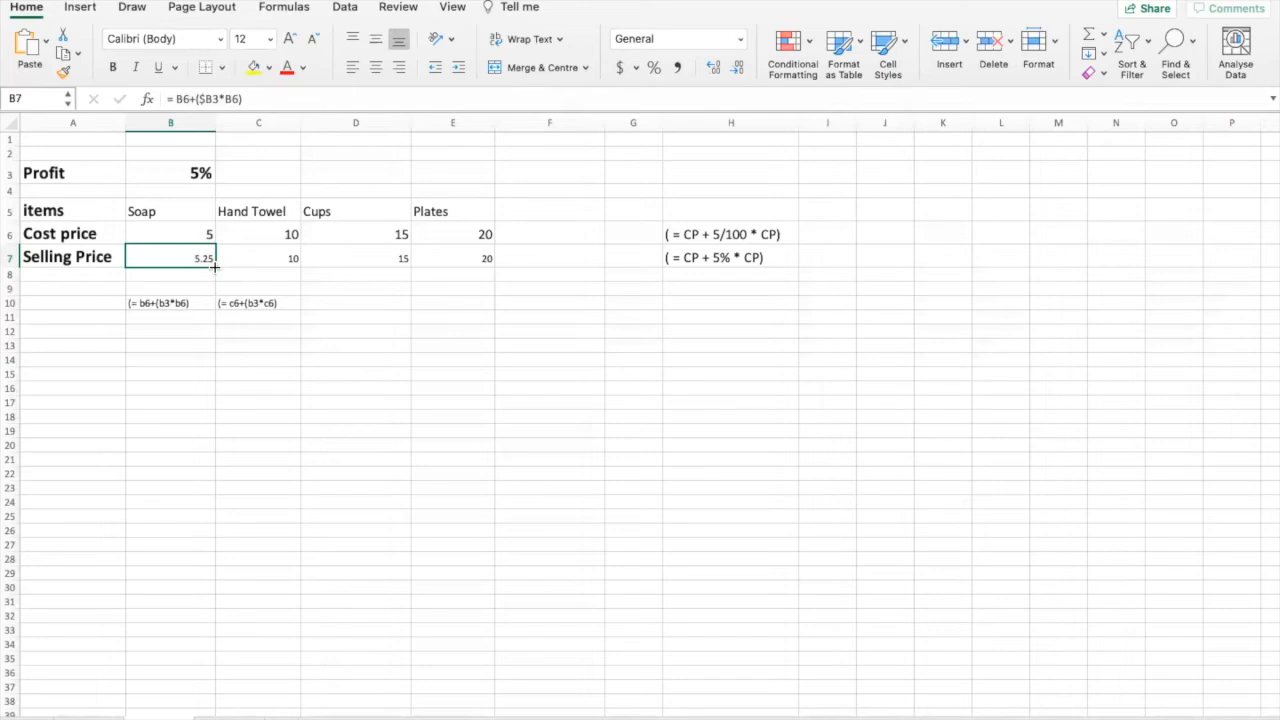
{"action": "left_click_drag", "start_coordinate": [214, 267], "coordinate": [480, 270]}
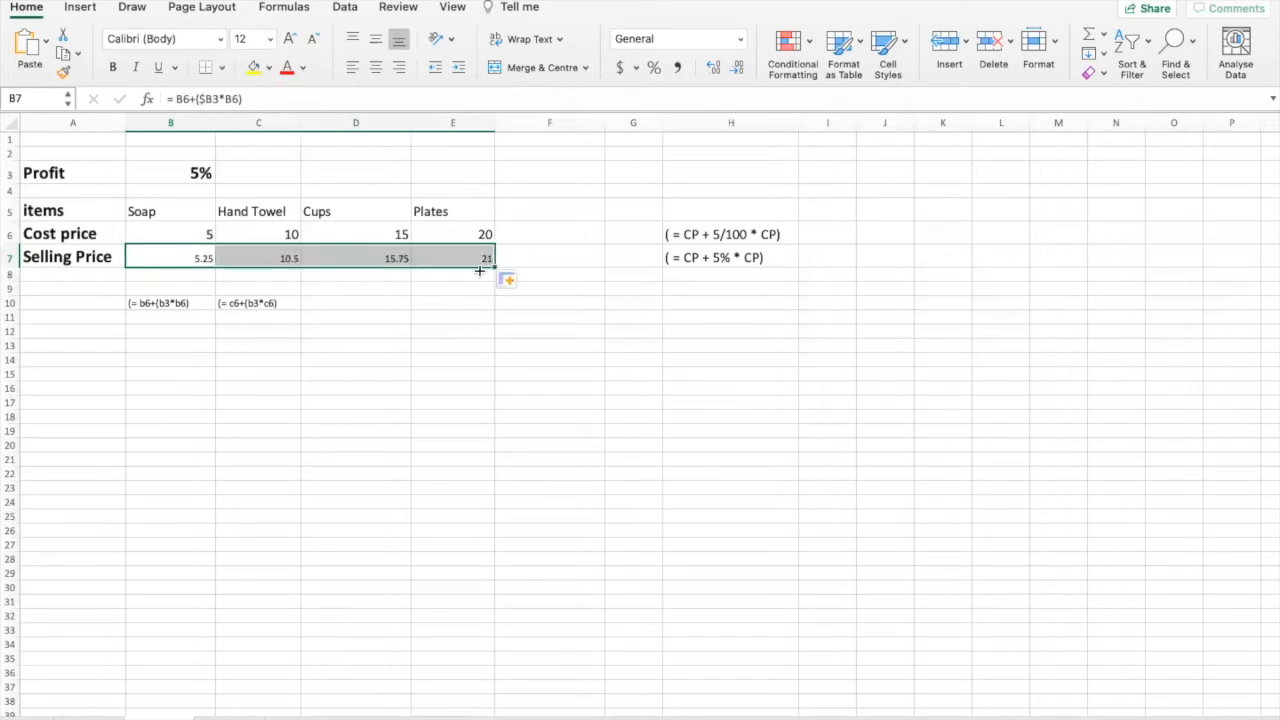
{"action": "left_click", "coordinate": [266, 256]}
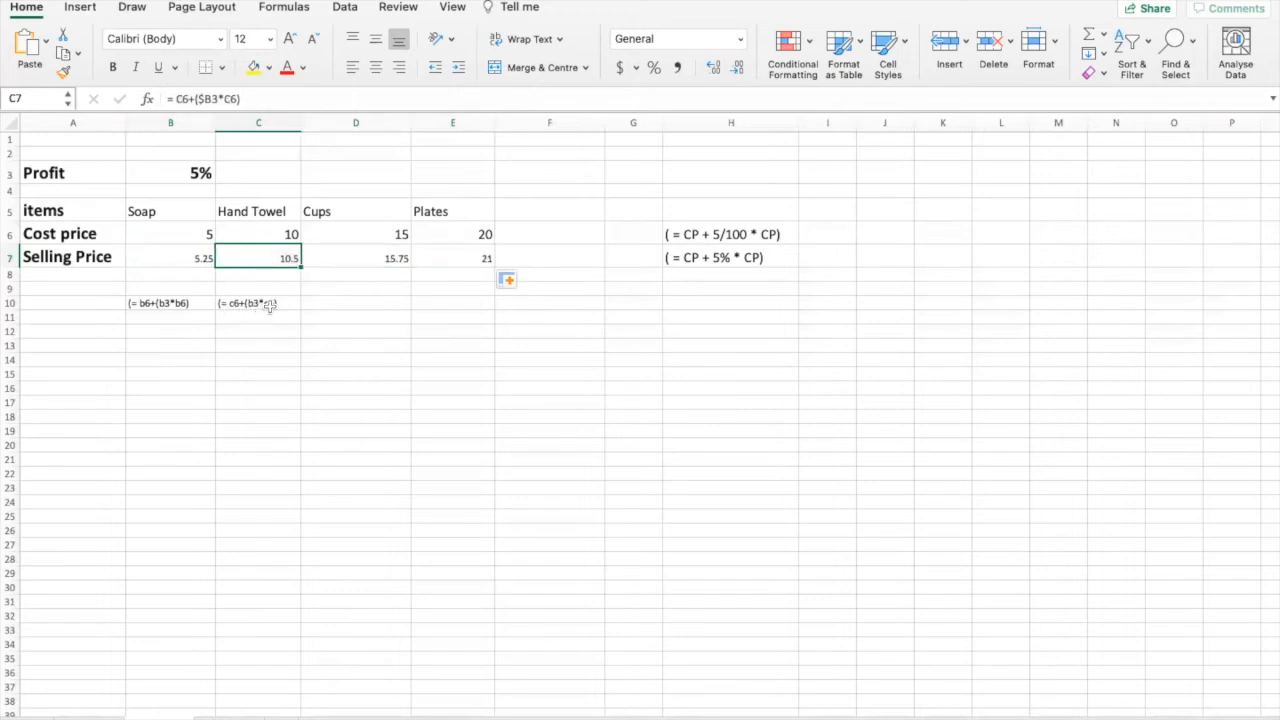
{"action": "left_click", "coordinate": [371, 252]}
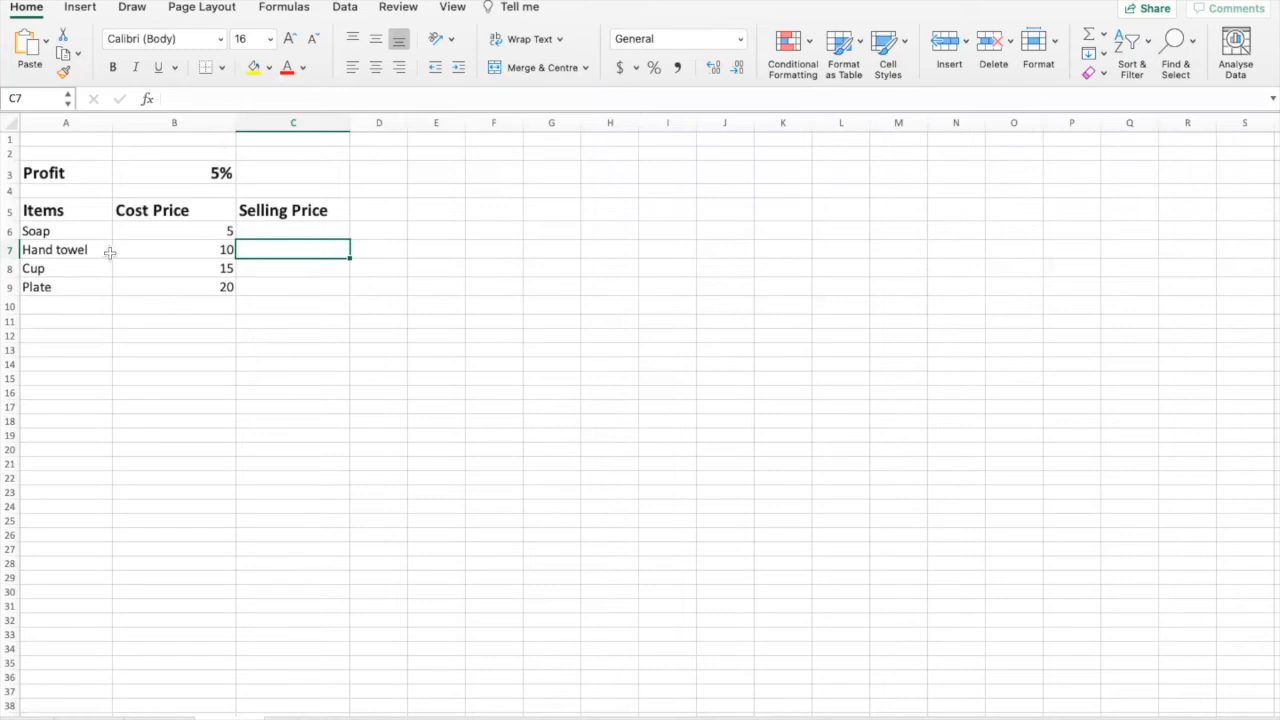
Enter the formula = b6 + (b3 * b6) as the soap's selling price in C6 and fill it down to C9.
{"action": "left_click", "coordinate": [183, 216]}
{"action": "left_click", "coordinate": [197, 120]}
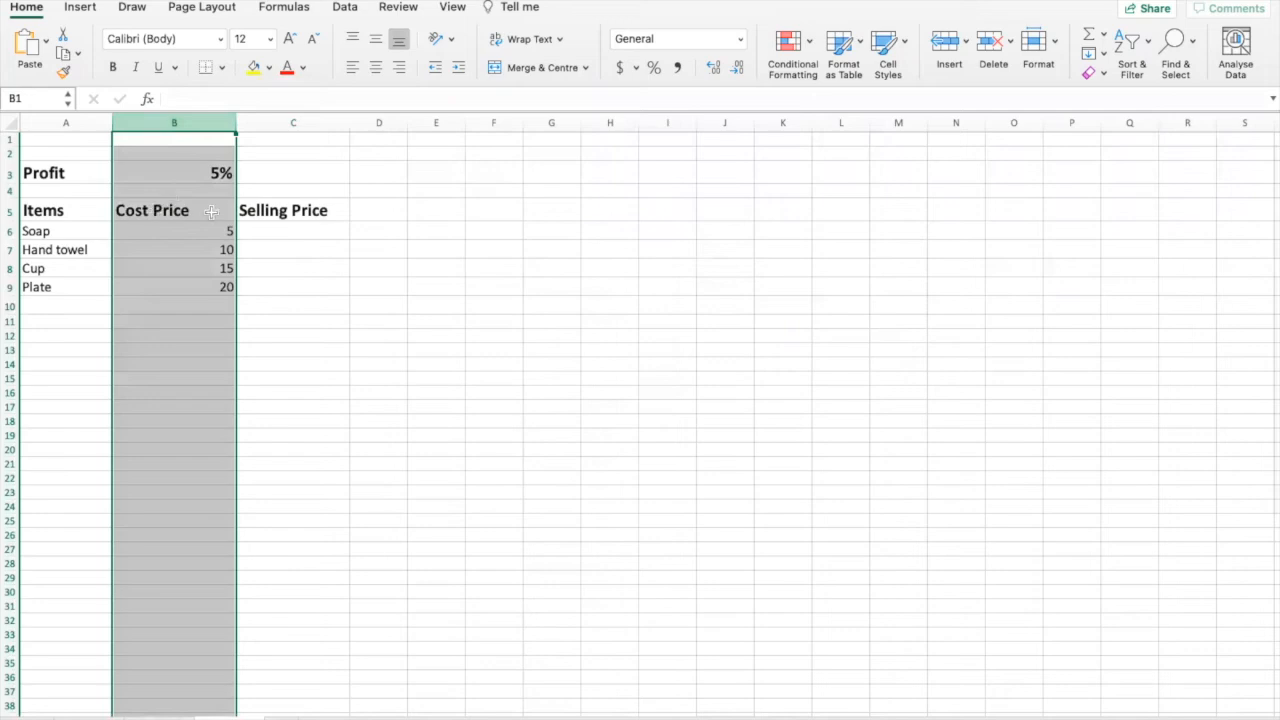
{"action": "left_click", "coordinate": [259, 229]}
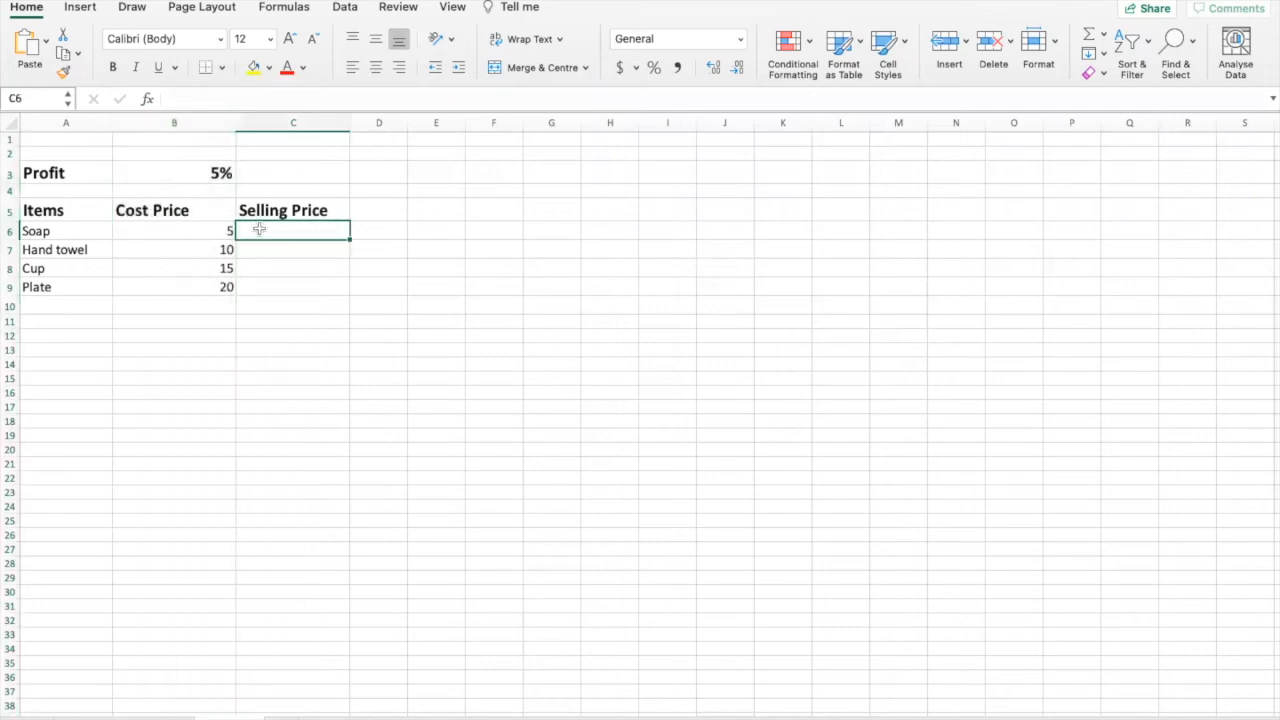
{"action": "double_click", "coordinate": [259, 229]}
{"action": "type", "text": "="}
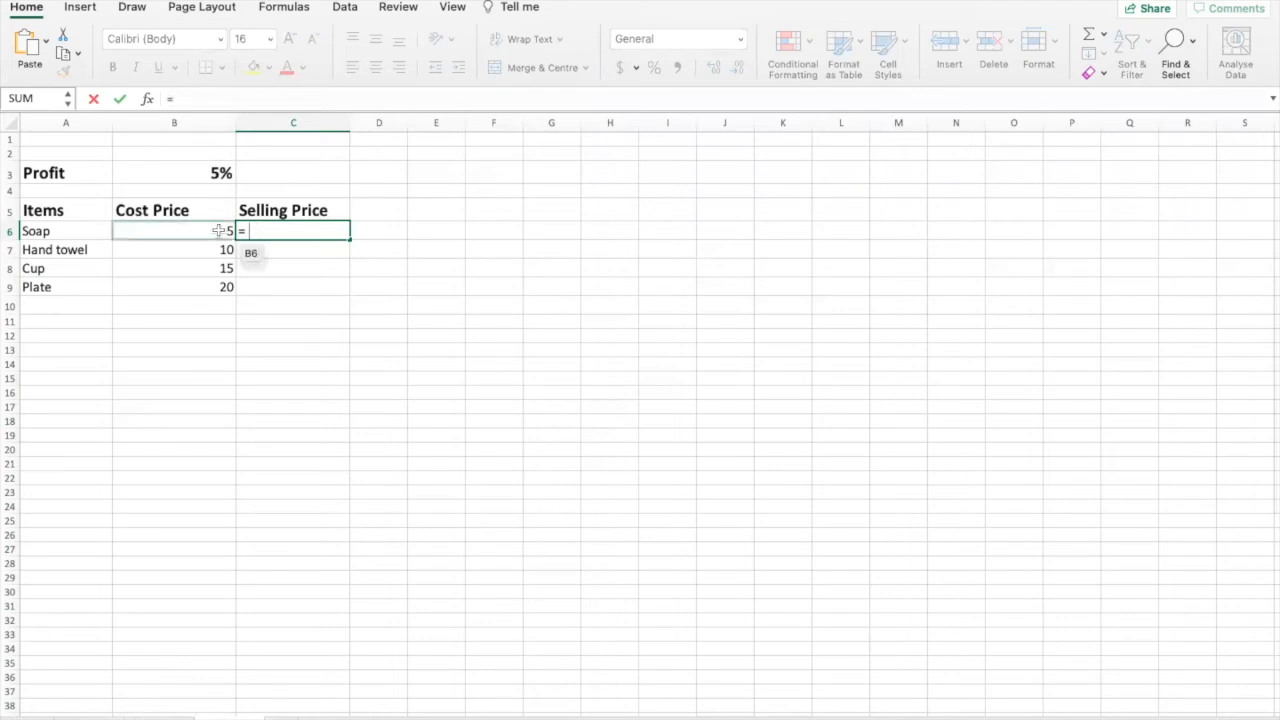
{"action": "type", "text": " b"}
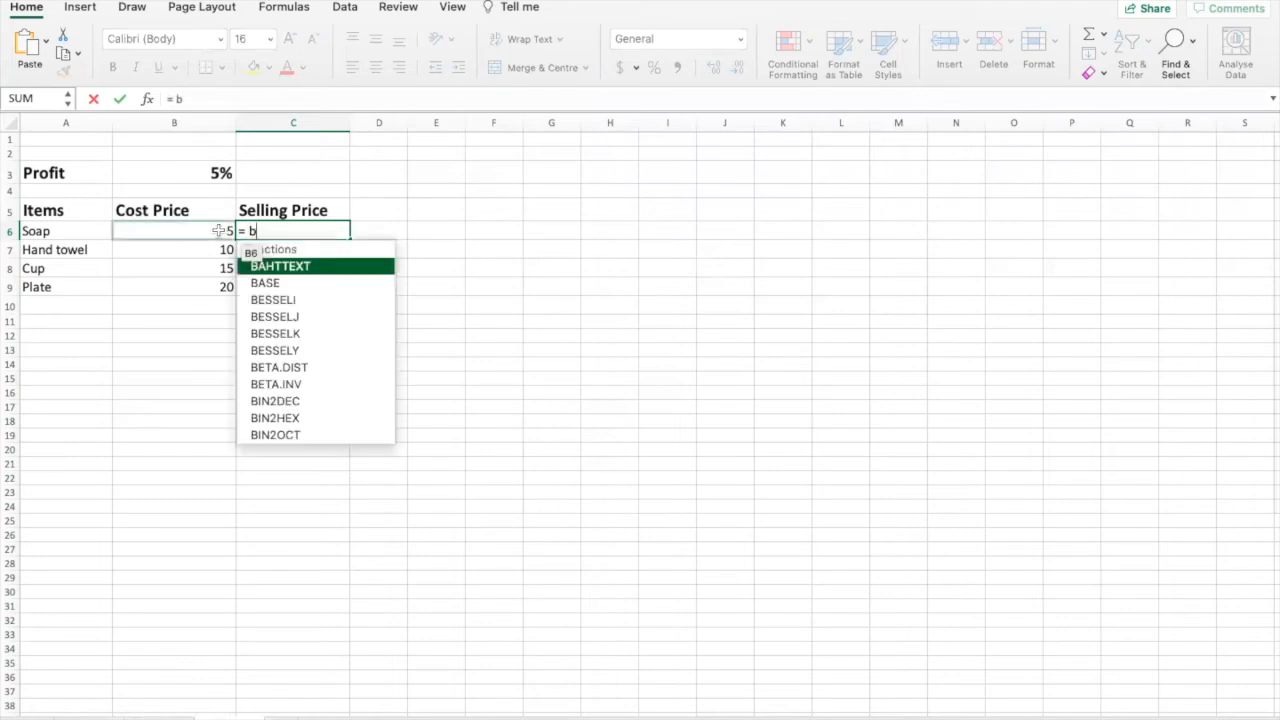
{"action": "type", "text": "6 + "}
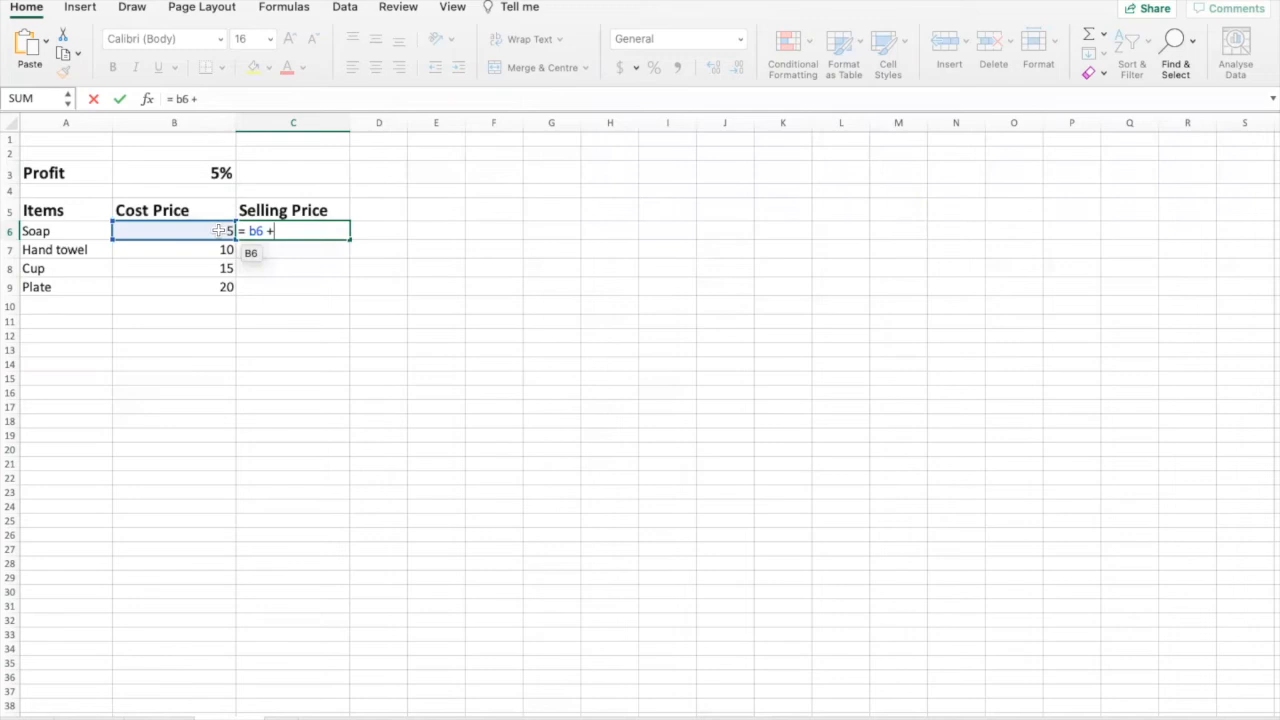
{"action": "type", "text": "("}
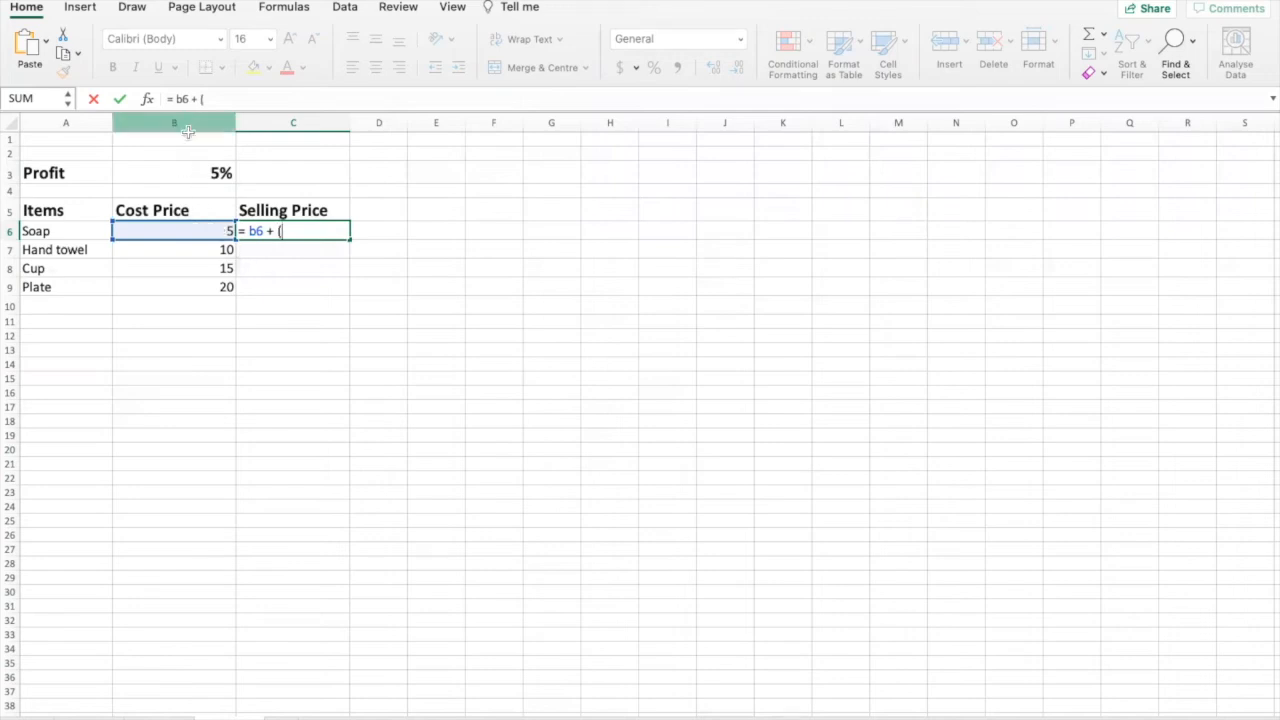
{"action": "type", "text": "b"}
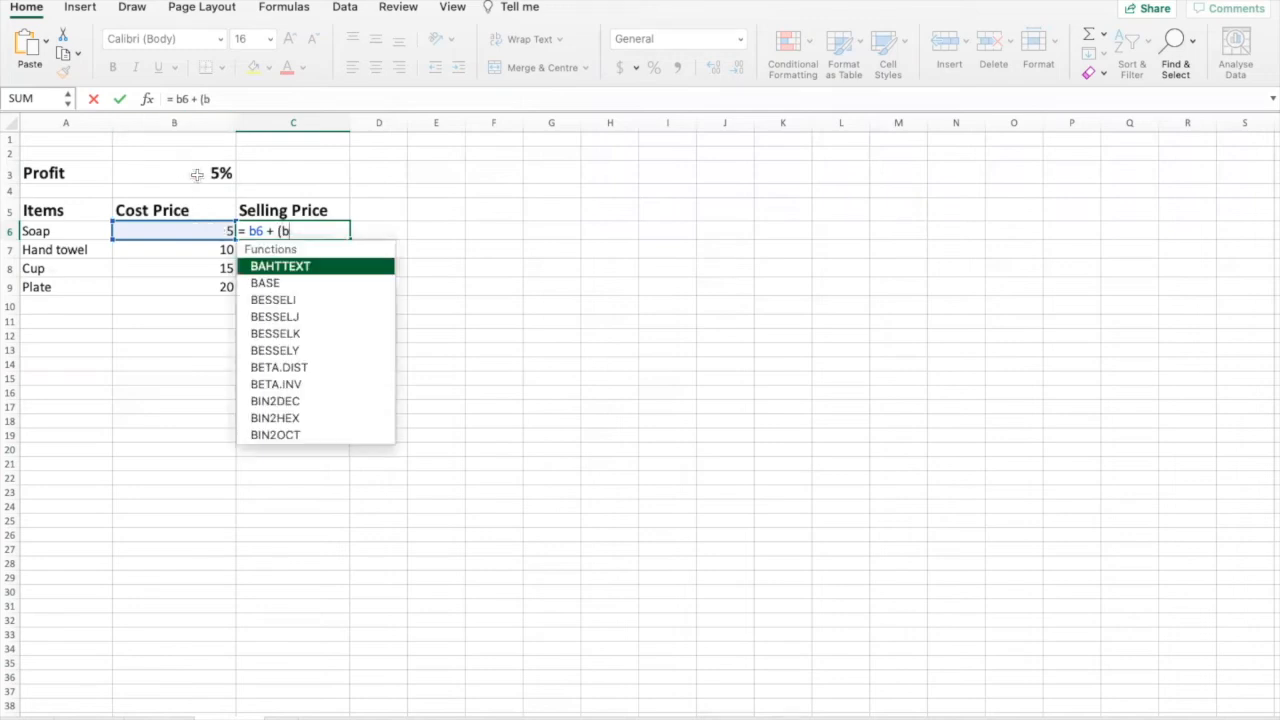
{"action": "type", "text": "3 *"}
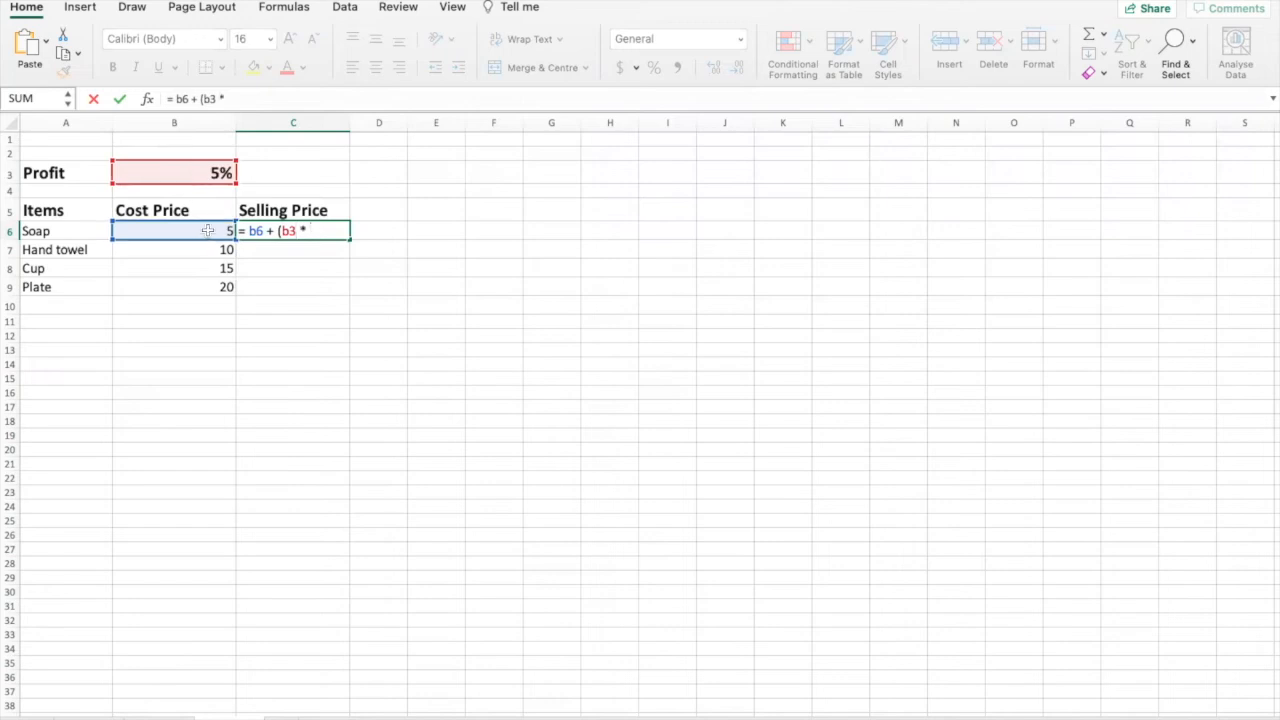
{"action": "type", "text": " b6)"}
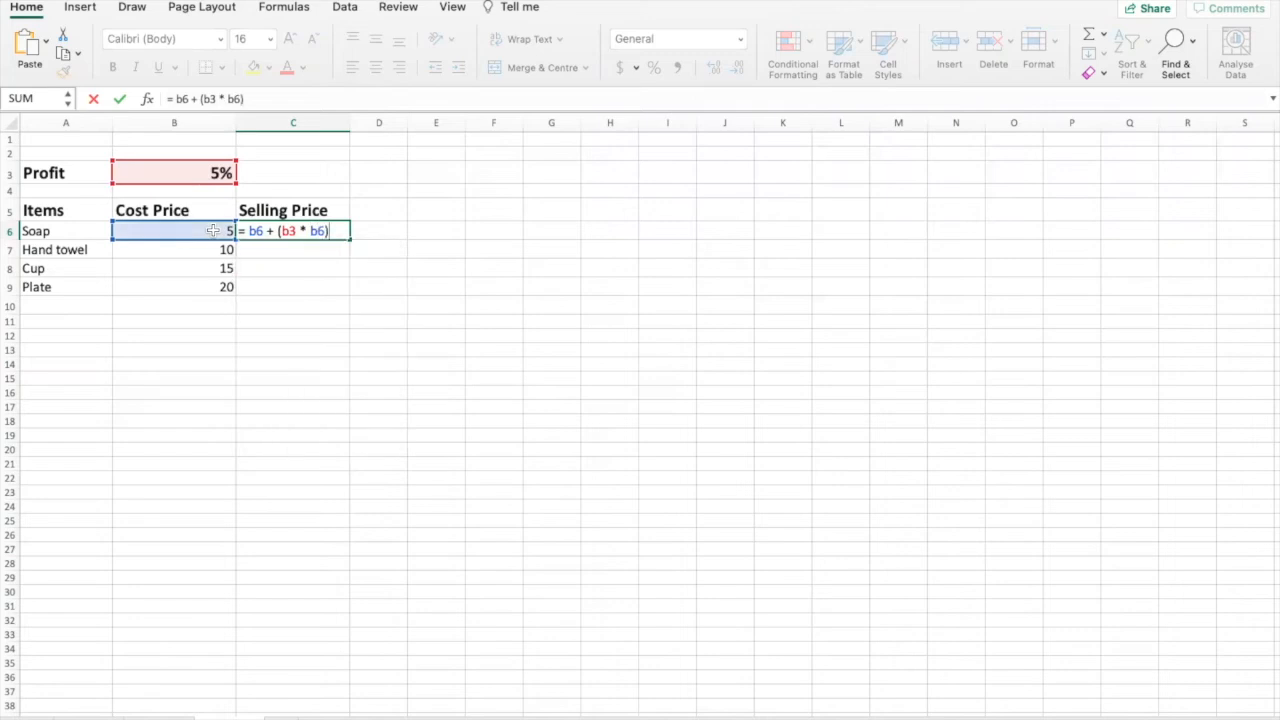
{"action": "key", "text": "Return"}
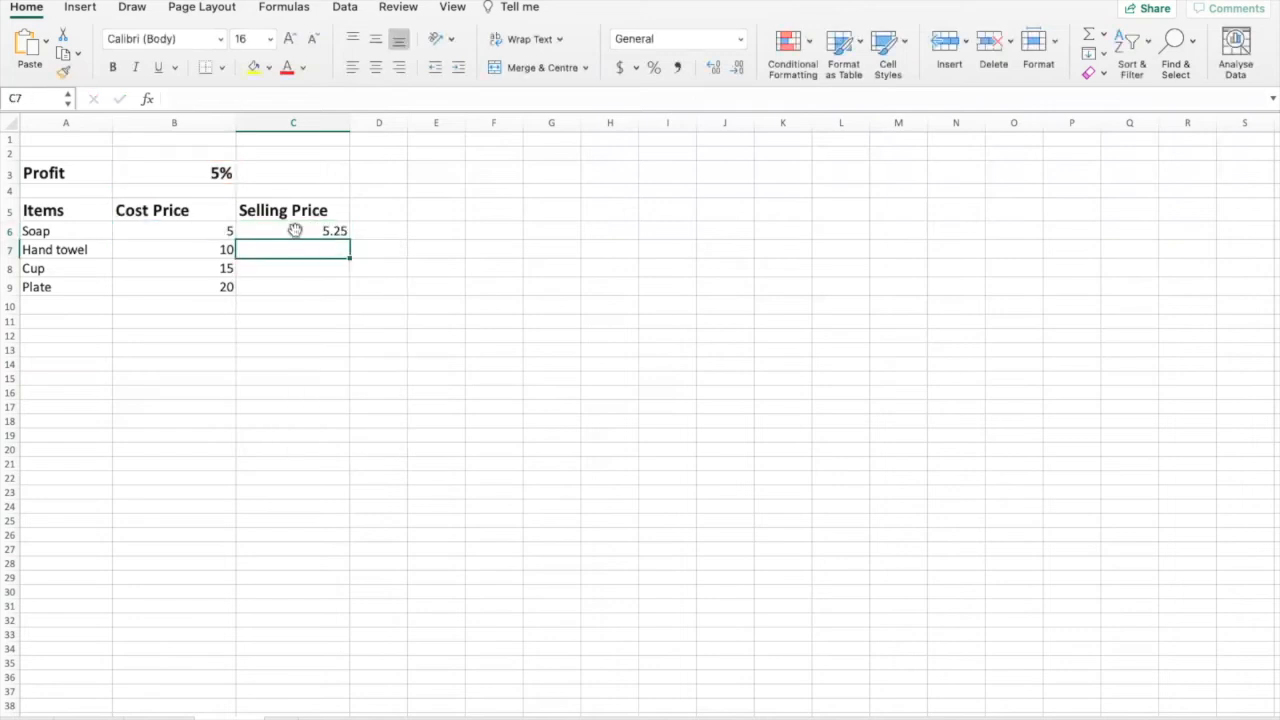
{"action": "left_click", "coordinate": [295, 230]}
{"action": "left_click_drag", "start_coordinate": [349, 240], "coordinate": [342, 289]}
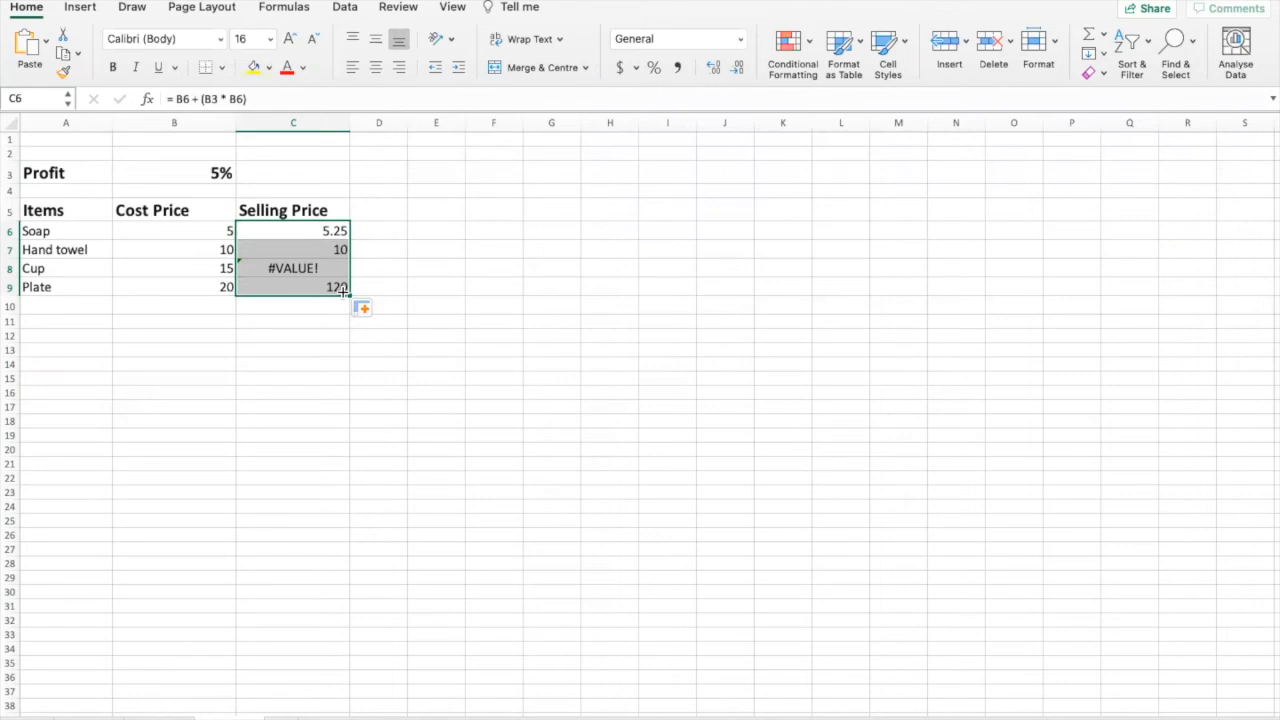
Compare the filled selling price formulas in C7, C8 and C9 with the original in C6, checking their cost price and profit references.
{"action": "left_click", "coordinate": [316, 231]}
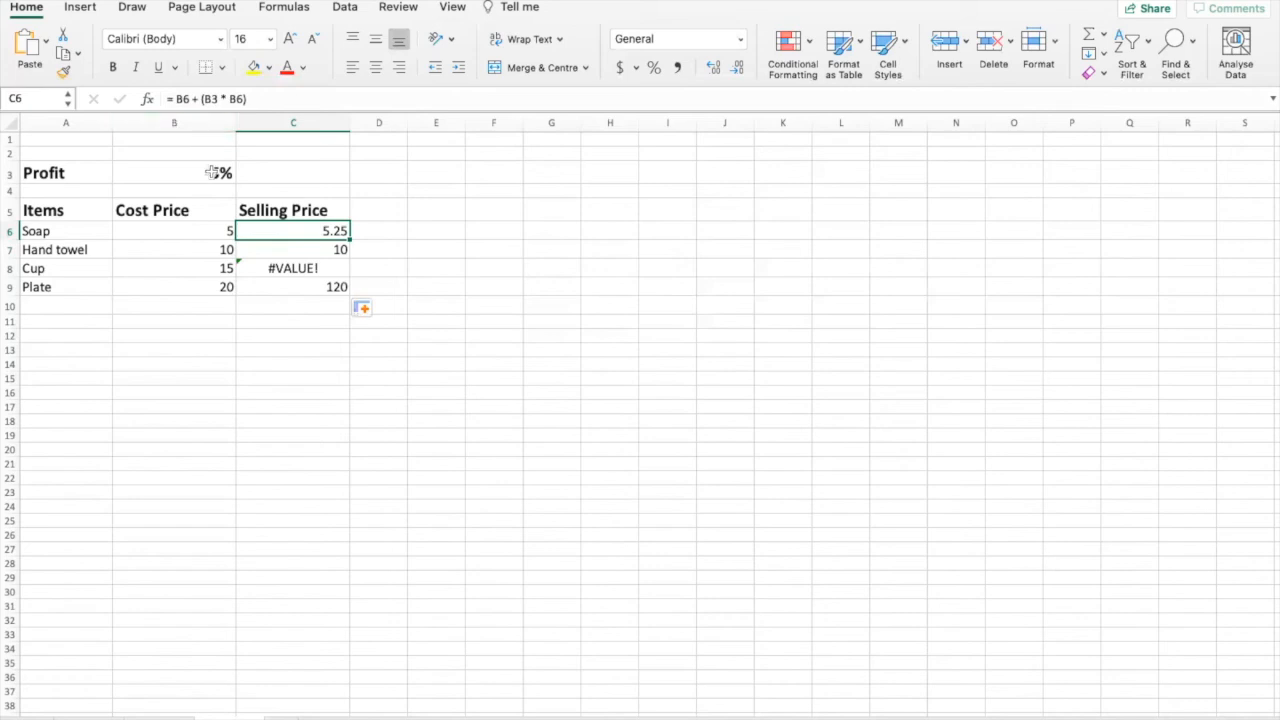
{"action": "left_click", "coordinate": [257, 250]}
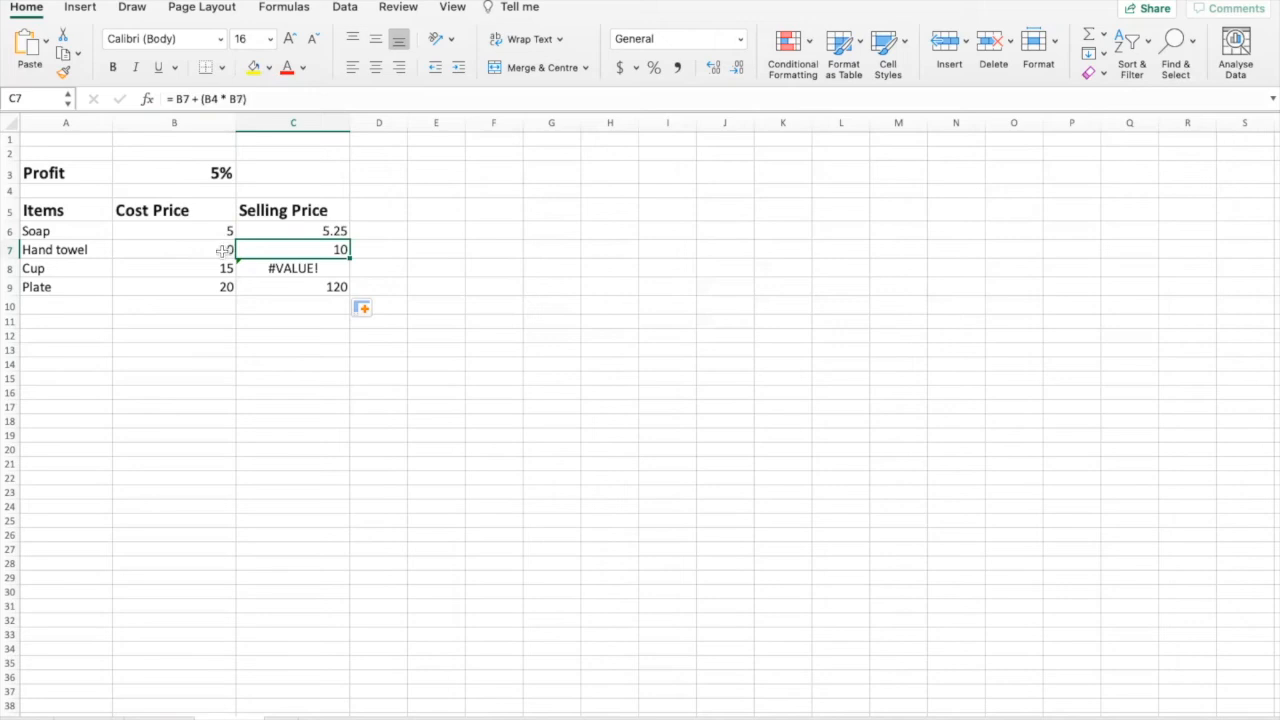
{"action": "left_click", "coordinate": [258, 270]}
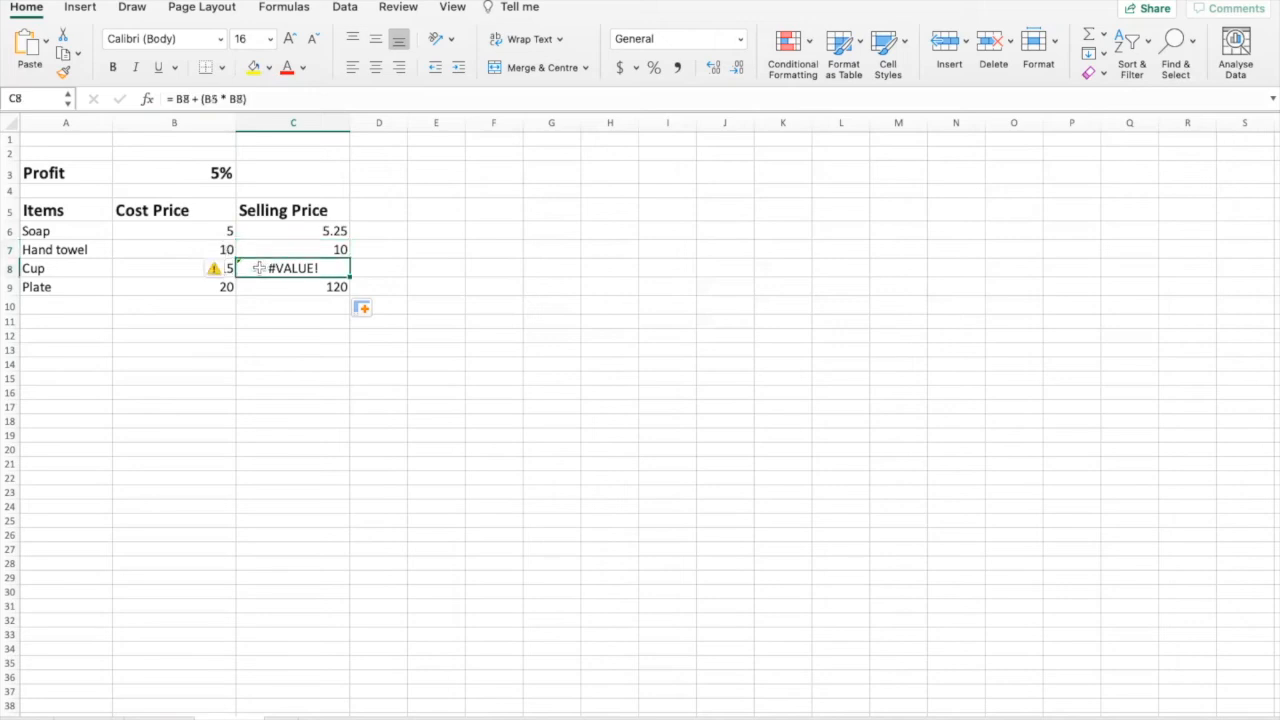
{"action": "left_click", "coordinate": [262, 286]}
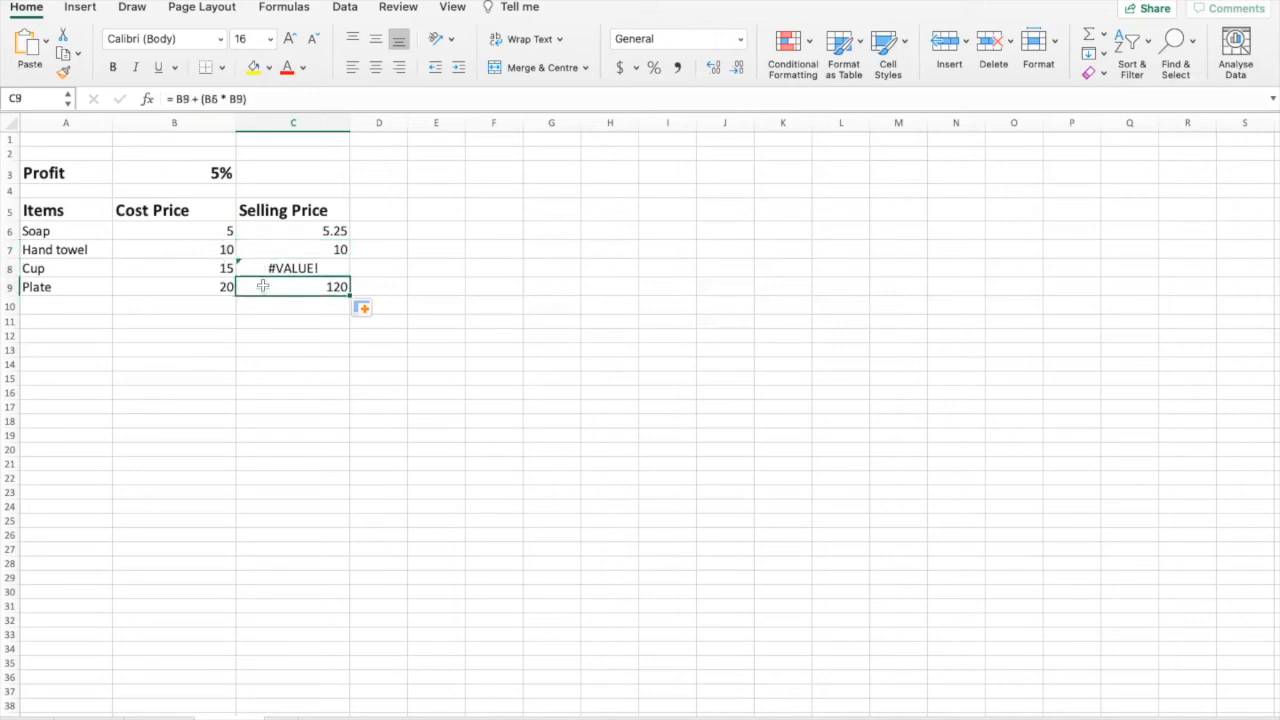
{"action": "left_click", "coordinate": [271, 249]}
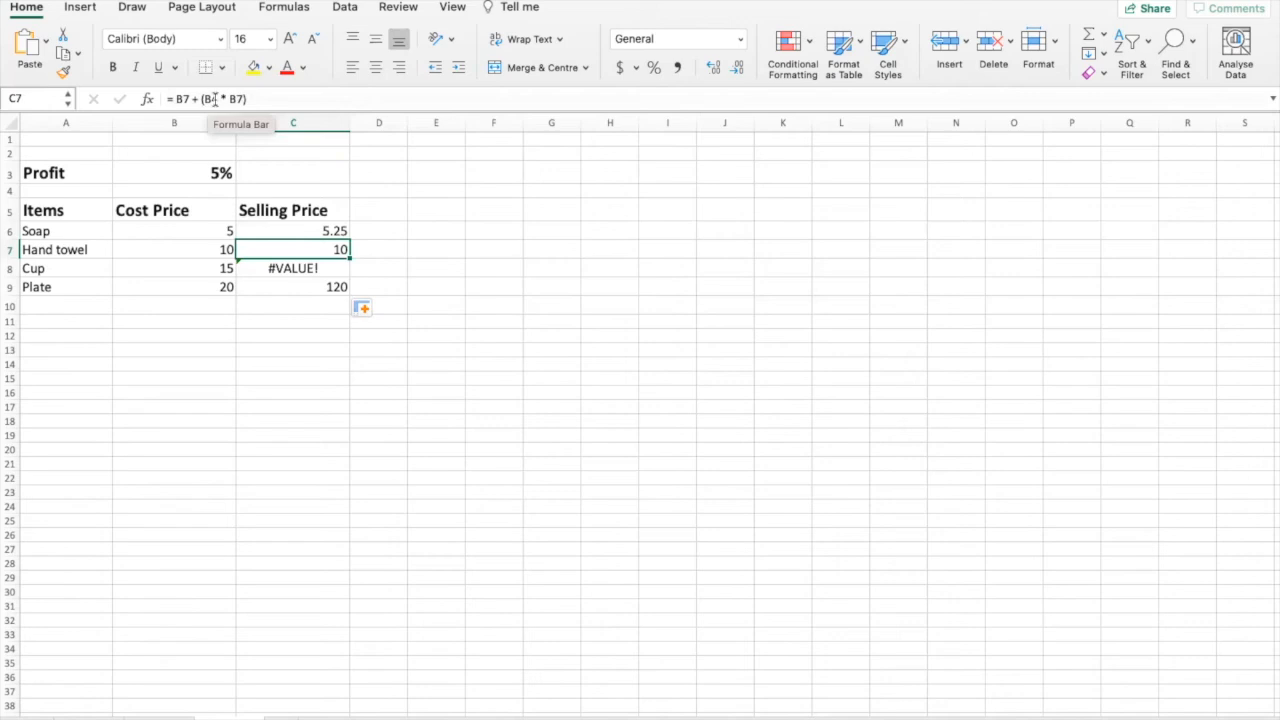
{"action": "left_click", "coordinate": [302, 227]}
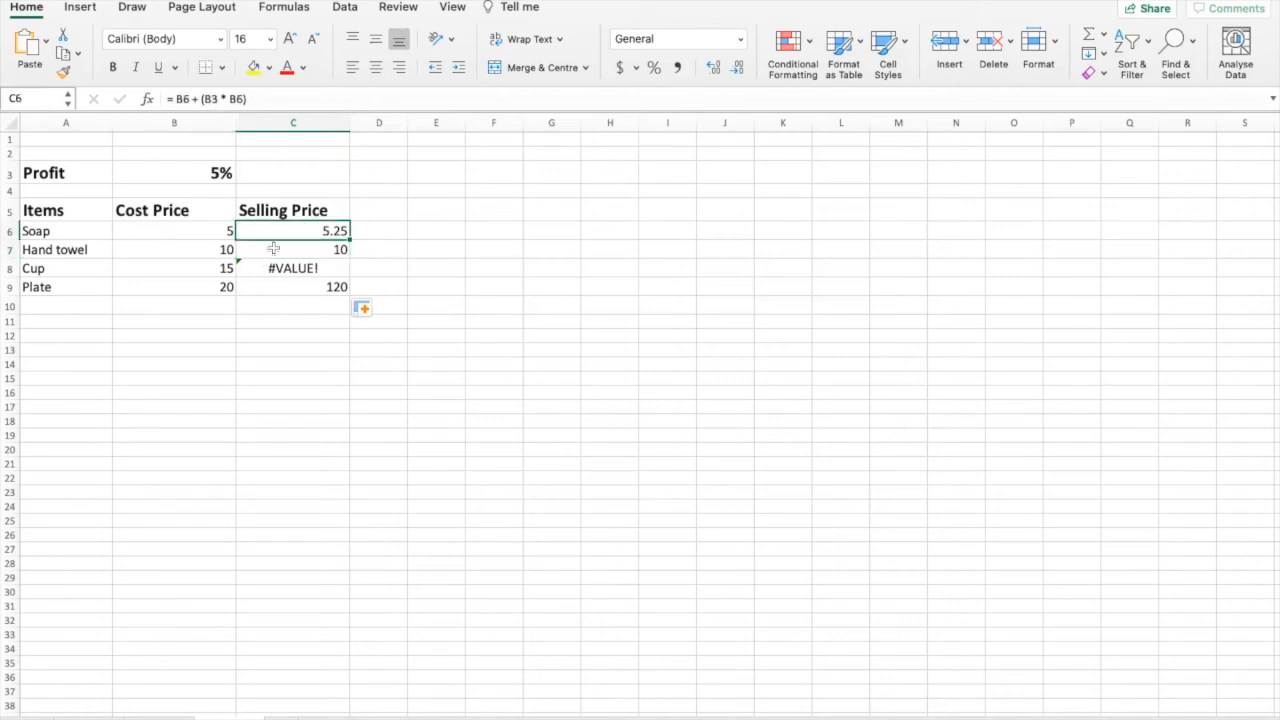
{"action": "left_click", "coordinate": [284, 248]}
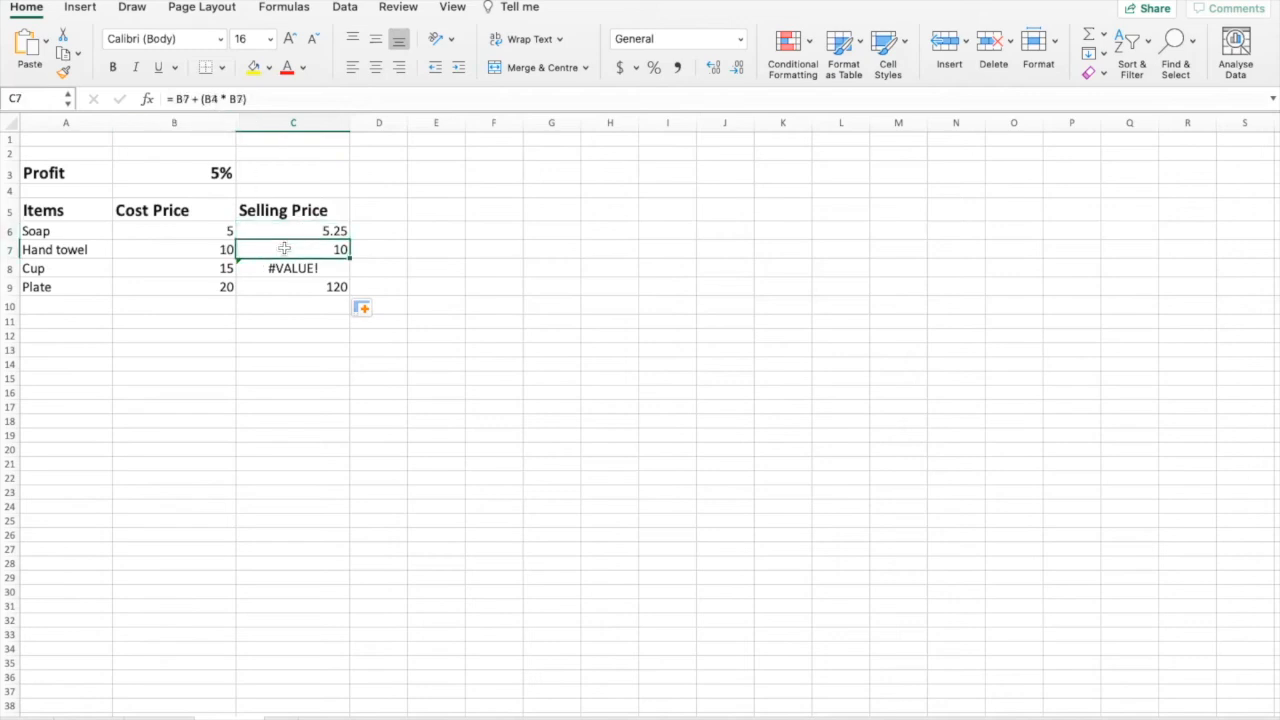
{"action": "left_click", "coordinate": [280, 268]}
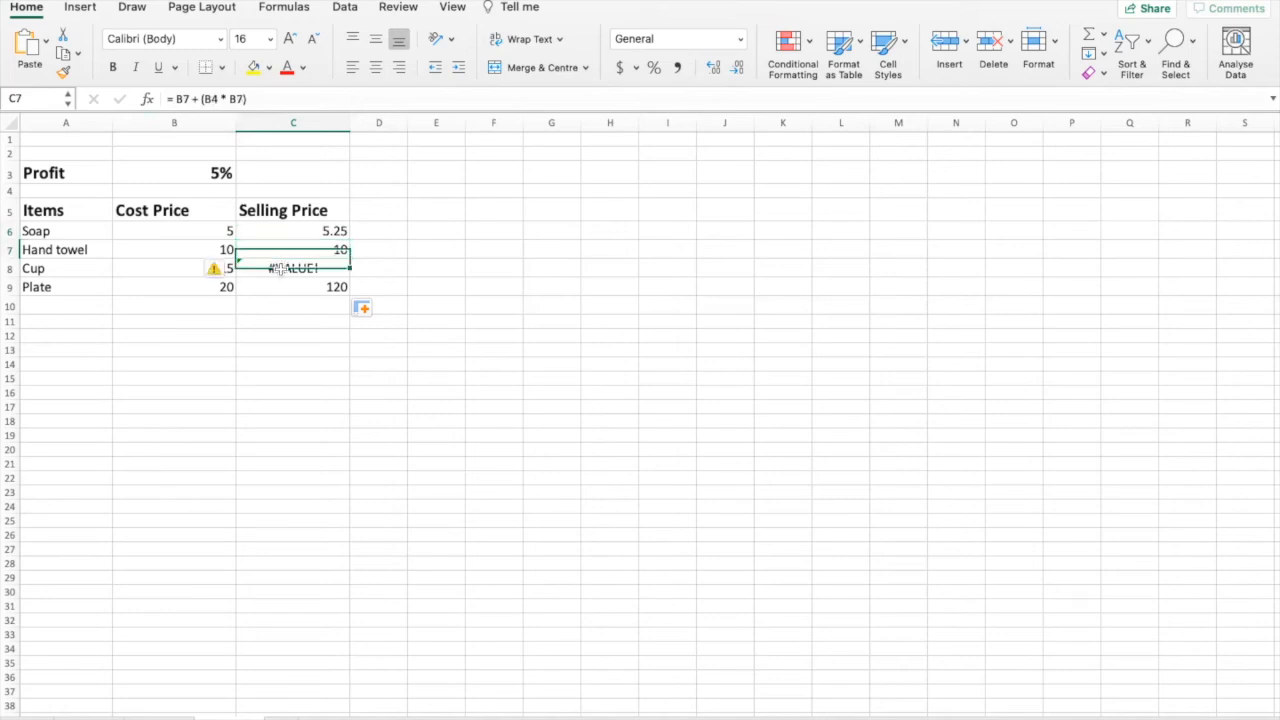
{"action": "left_click", "coordinate": [284, 288]}
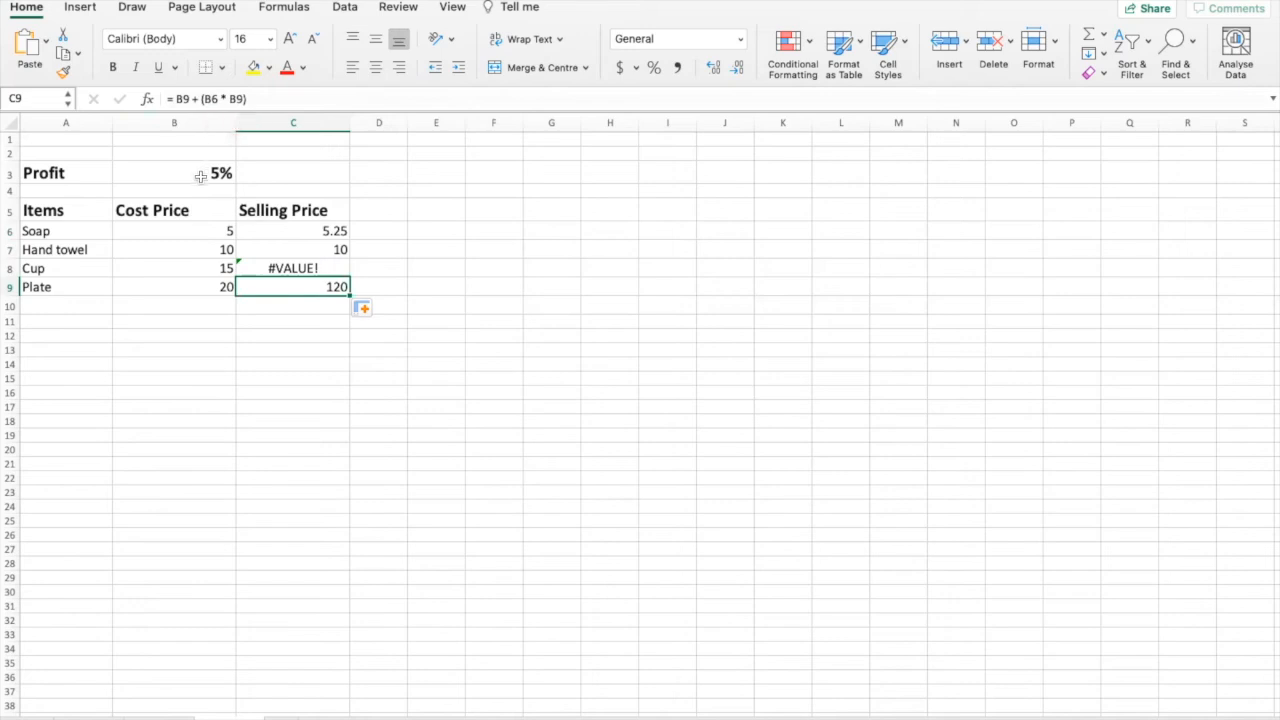
{"action": "left_click", "coordinate": [277, 231]}
{"action": "left_click", "coordinate": [277, 249]}
{"action": "left_click", "coordinate": [278, 268]}
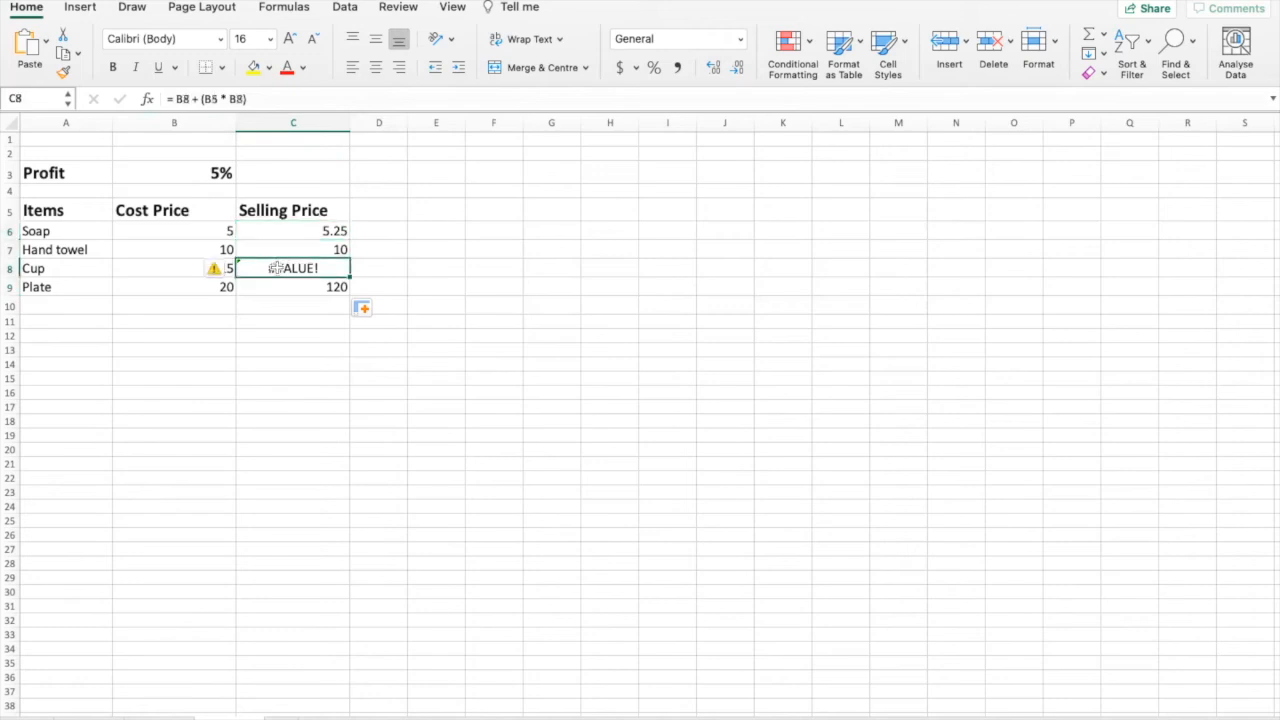
{"action": "left_click", "coordinate": [275, 289]}
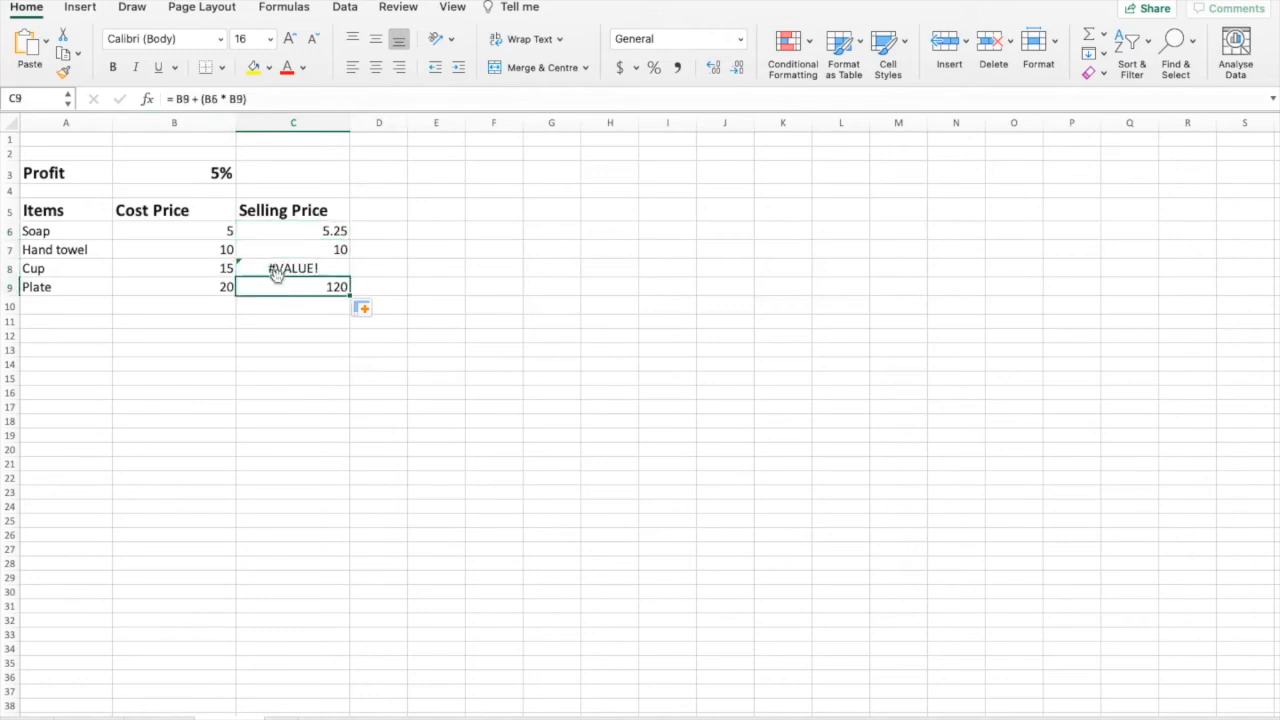
Fix the profit row in C6's formula as = B6 + (B$3 * B6) and refill it down to C9.
{"action": "left_click", "coordinate": [291, 234]}
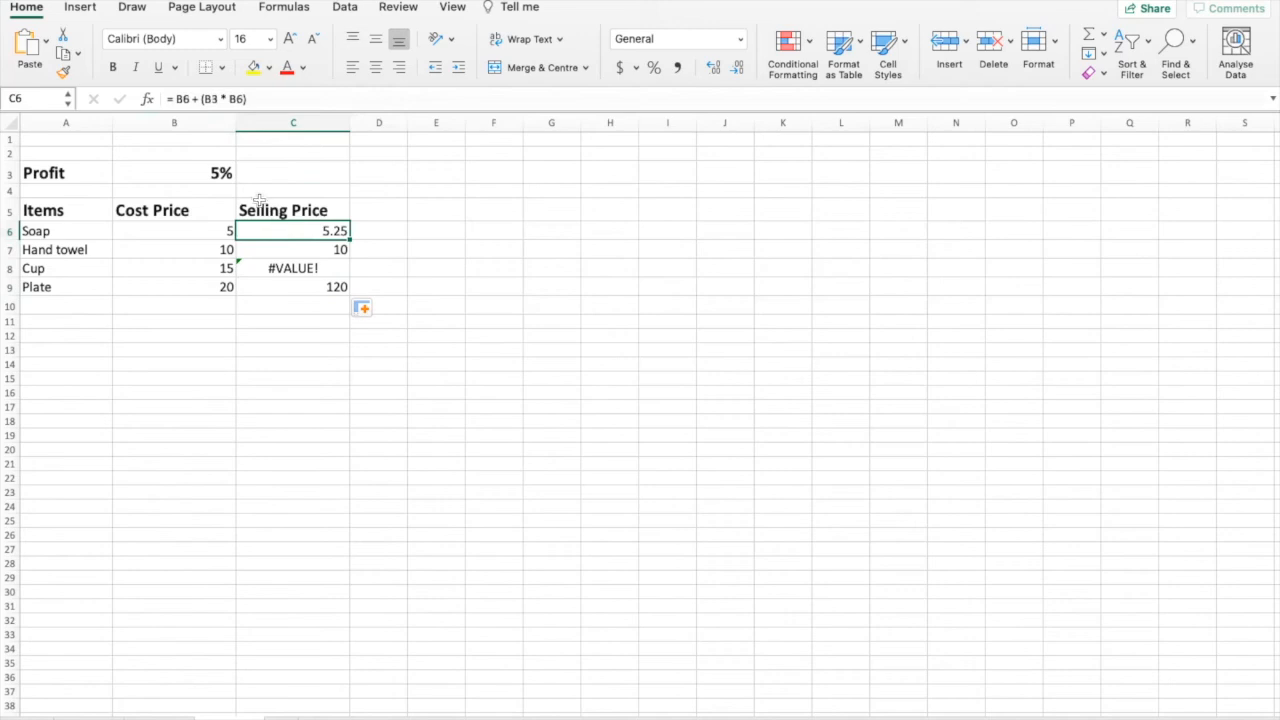
{"action": "left_click", "coordinate": [210, 98]}
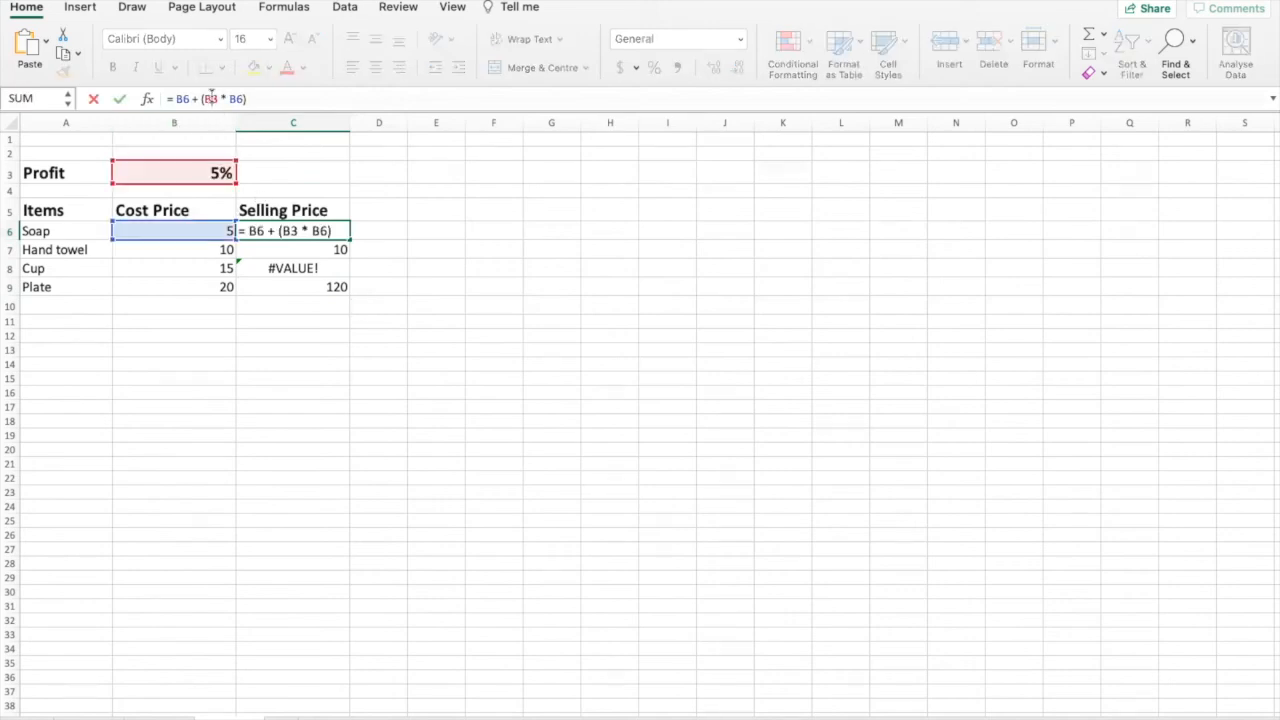
{"action": "type", "text": "$"}
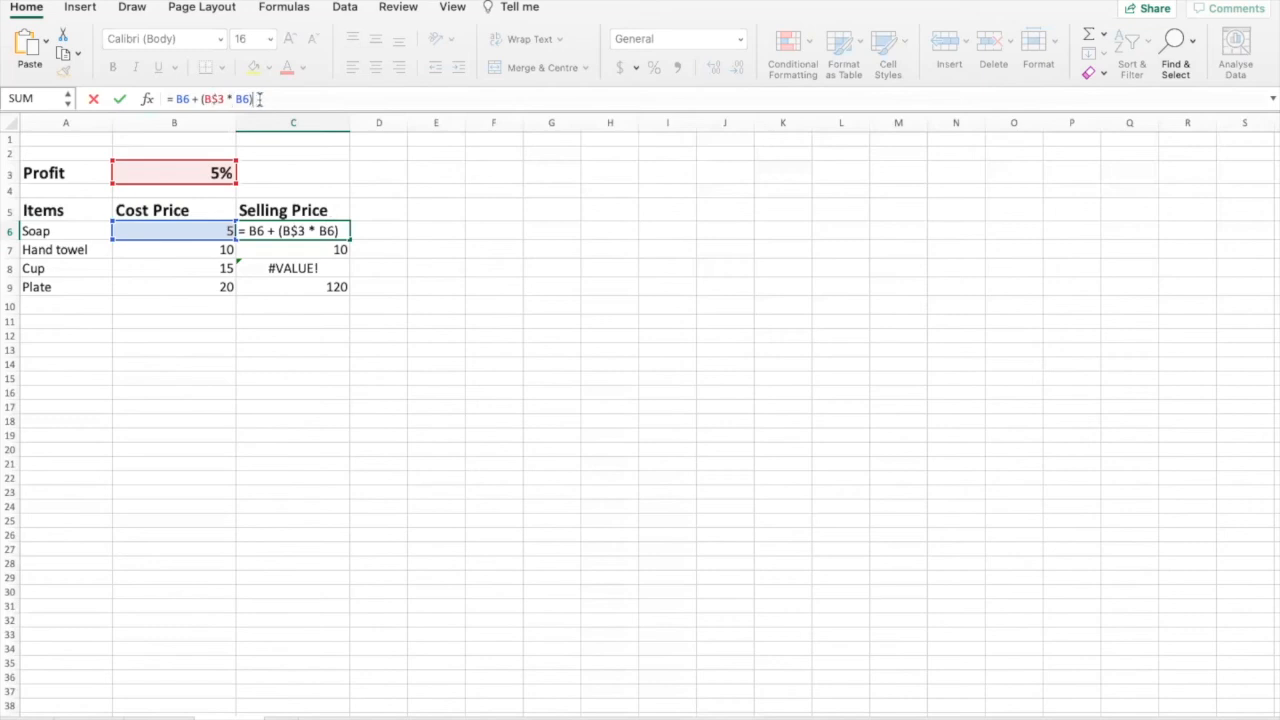
{"action": "key", "text": "Return"}
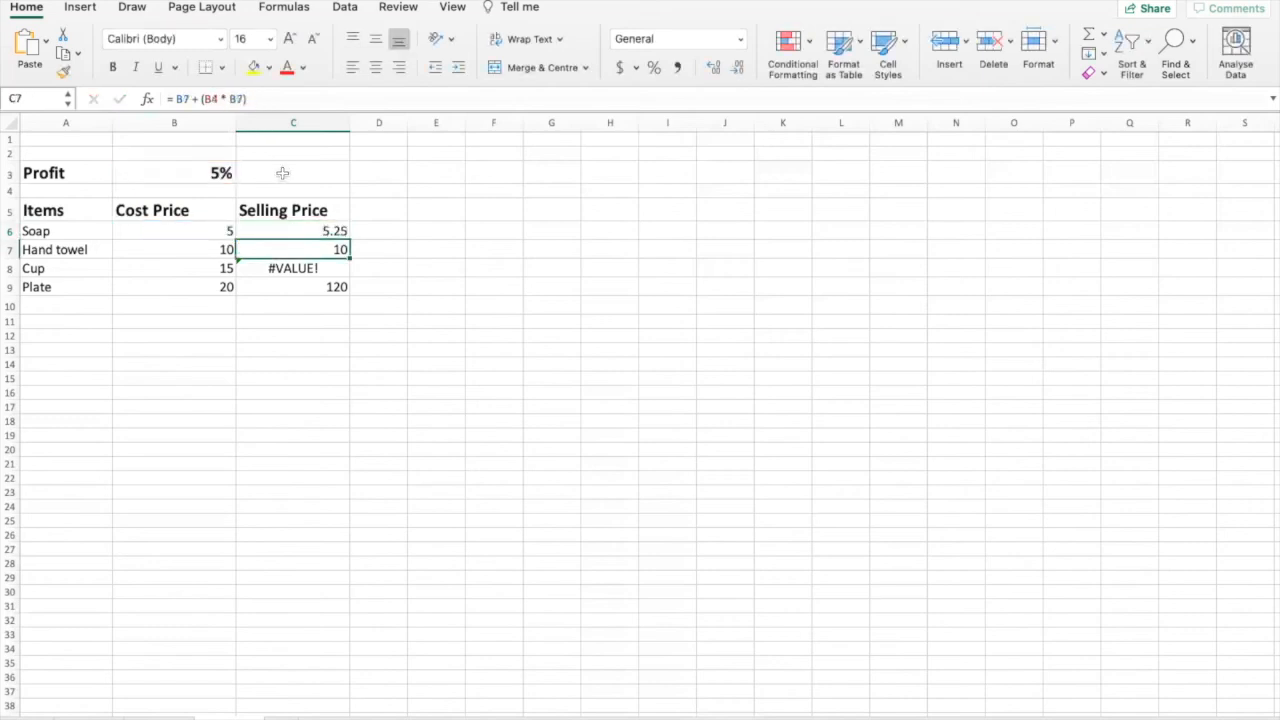
{"action": "left_click", "coordinate": [310, 229]}
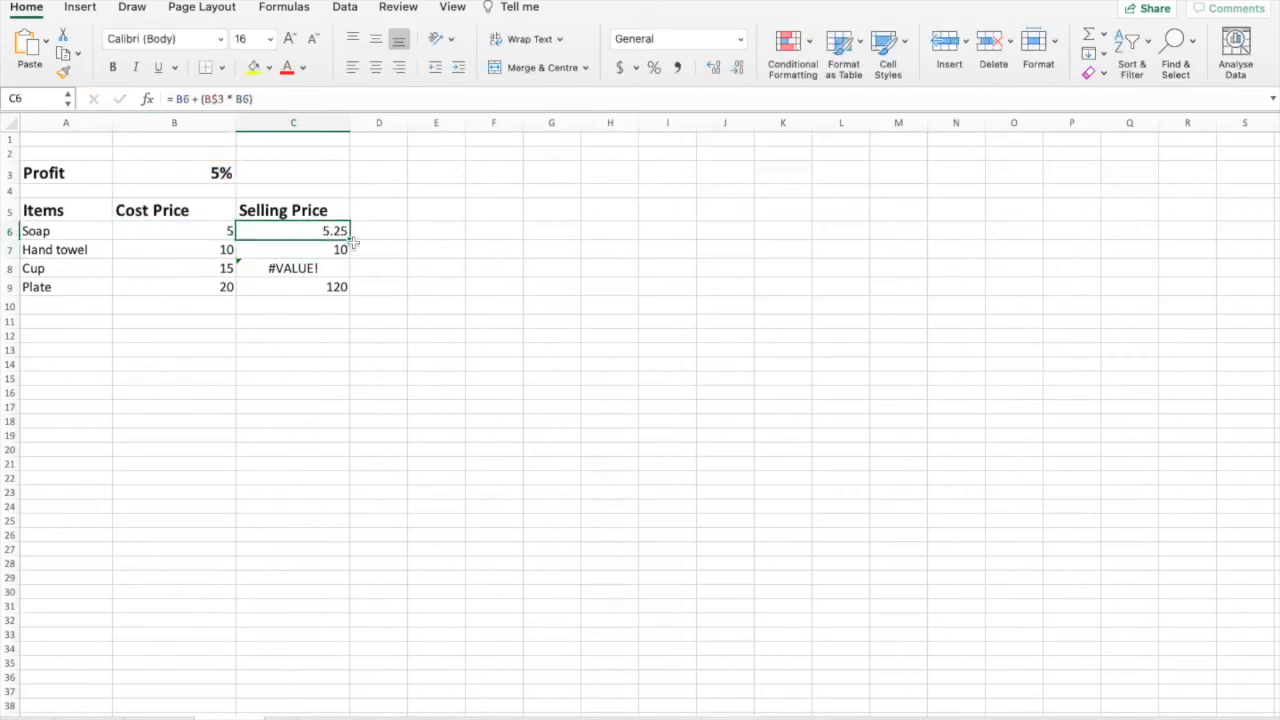
{"action": "left_click_drag", "start_coordinate": [350, 238], "coordinate": [349, 292]}
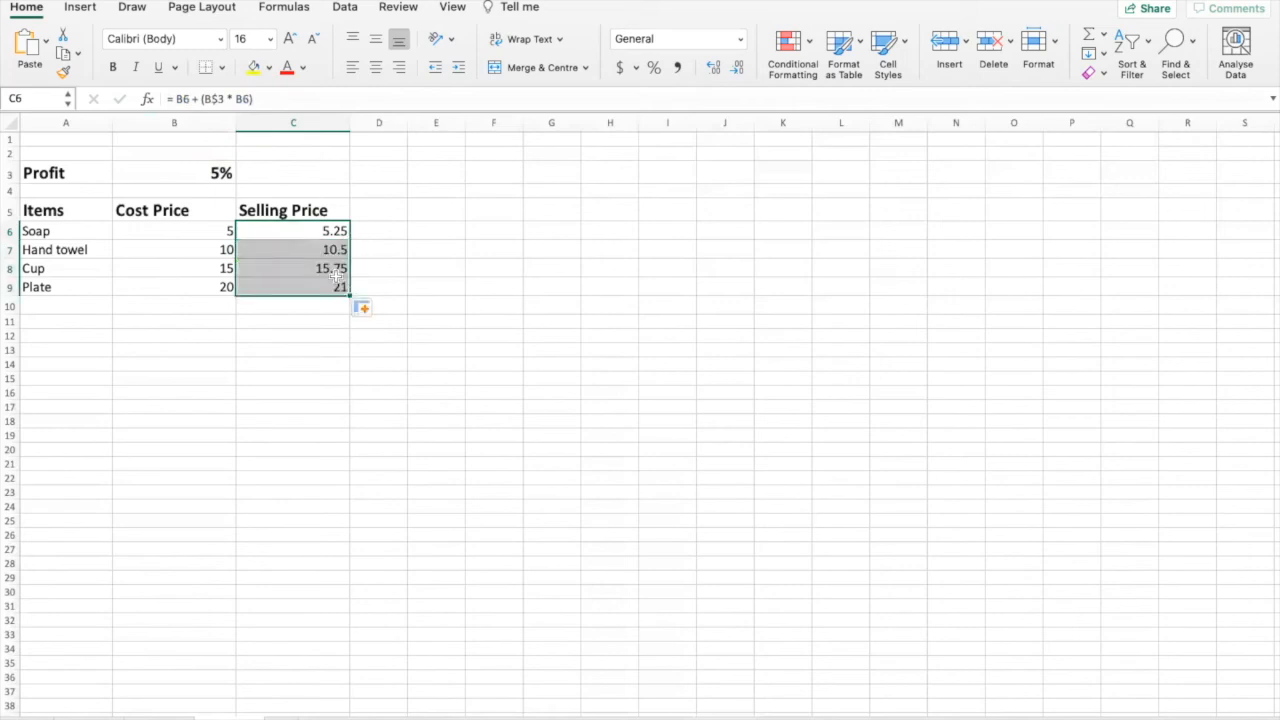
Check the profit reference in C6 to C9 against the absolute cell reference notes and the horizontal table's selling price formula in B7.
{"action": "left_click", "coordinate": [311, 250]}
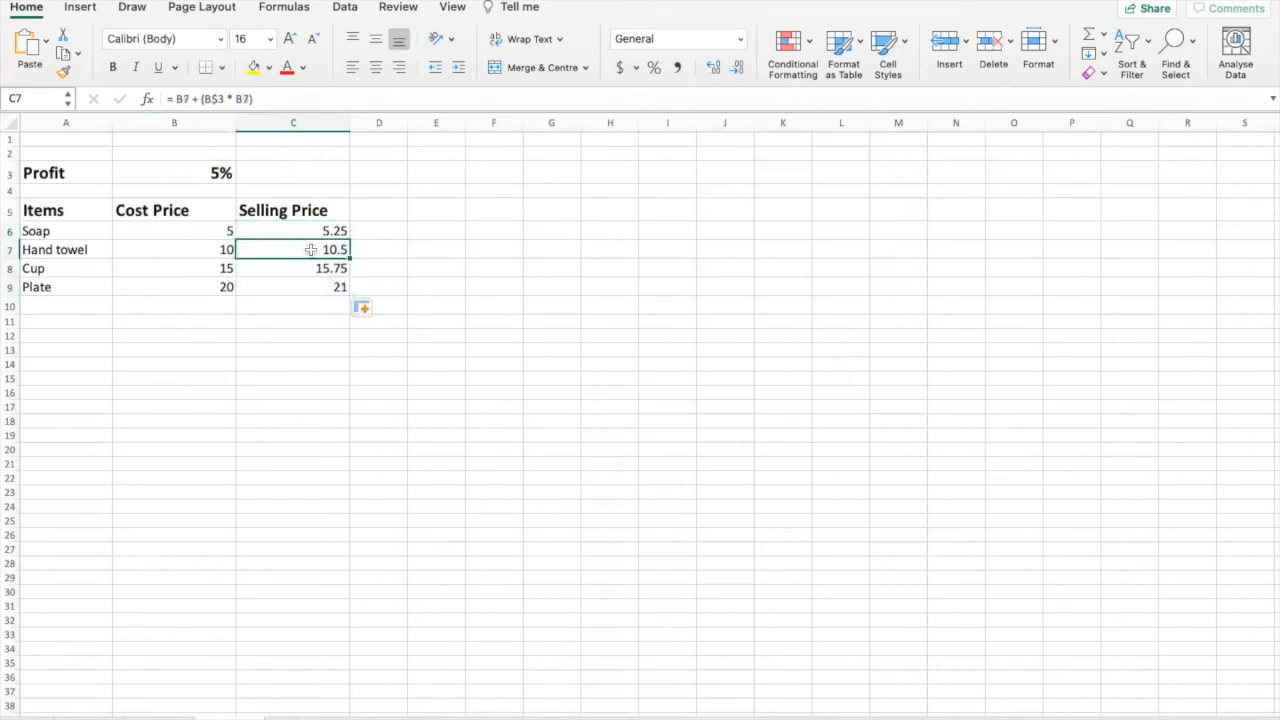
{"action": "left_click", "coordinate": [314, 231]}
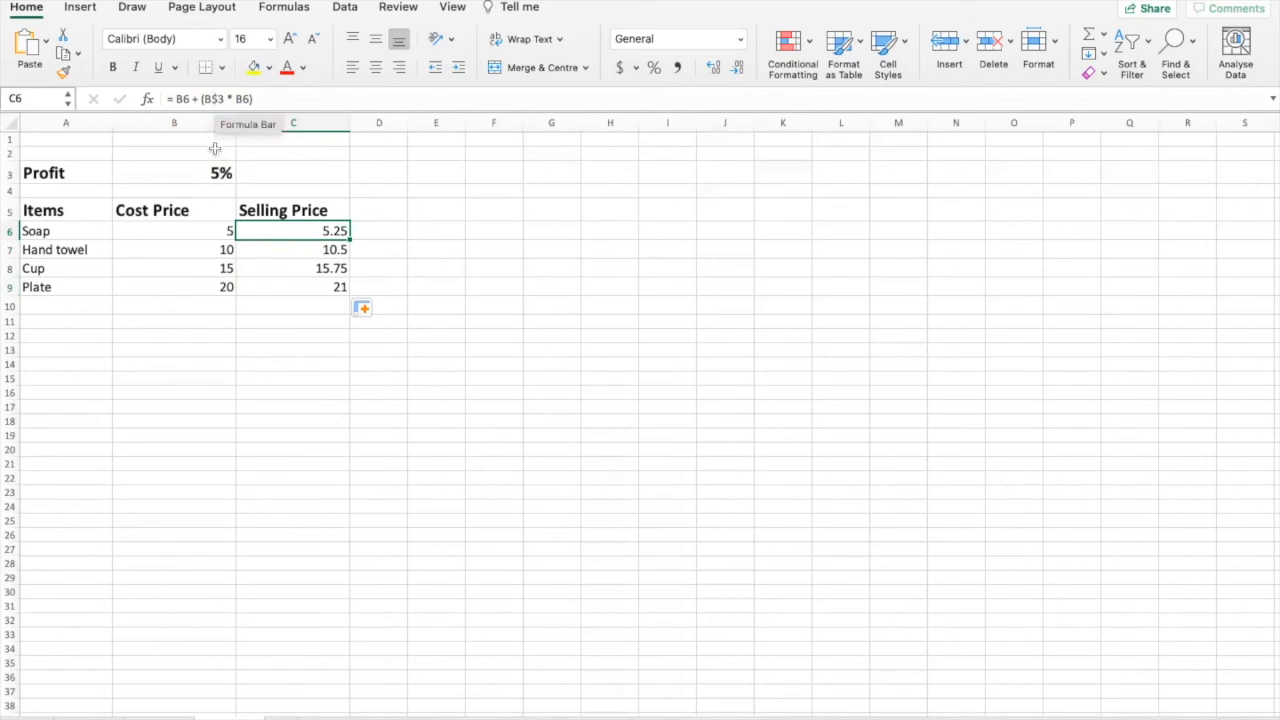
{"action": "left_click", "coordinate": [288, 250]}
{"action": "left_click", "coordinate": [288, 268]}
{"action": "left_click", "coordinate": [289, 289]}
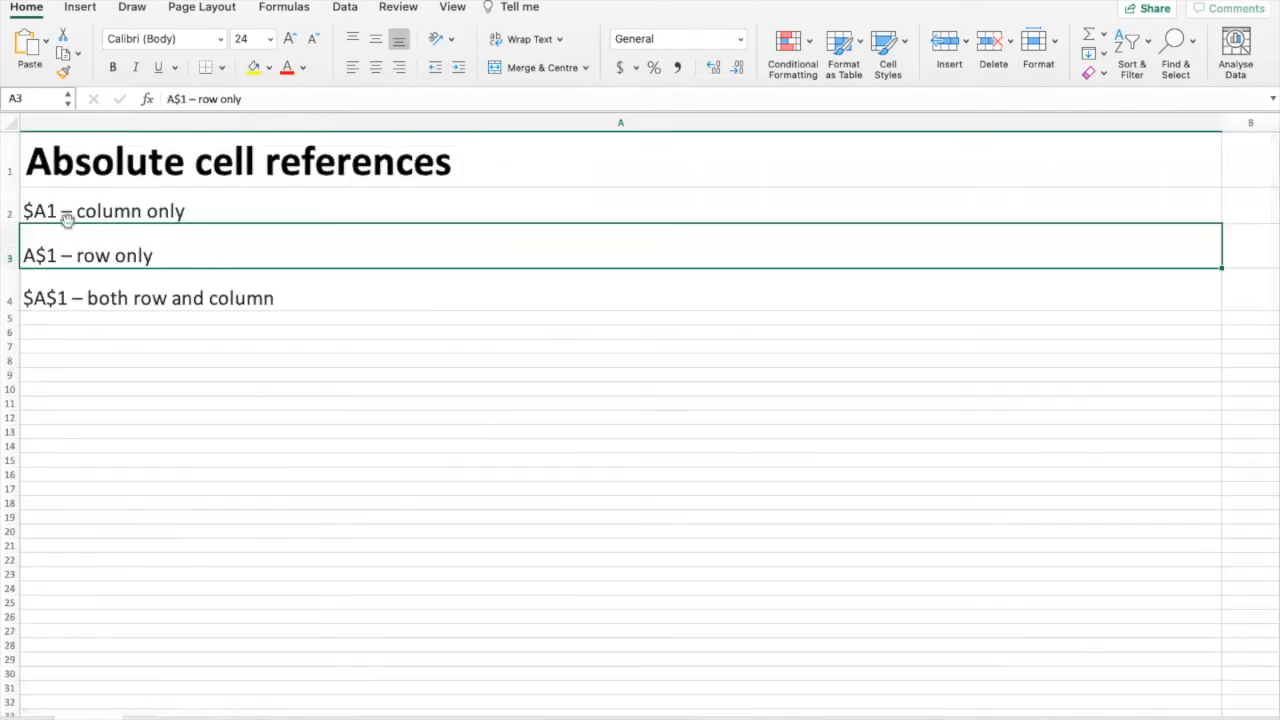
{"action": "left_click", "coordinate": [127, 213]}
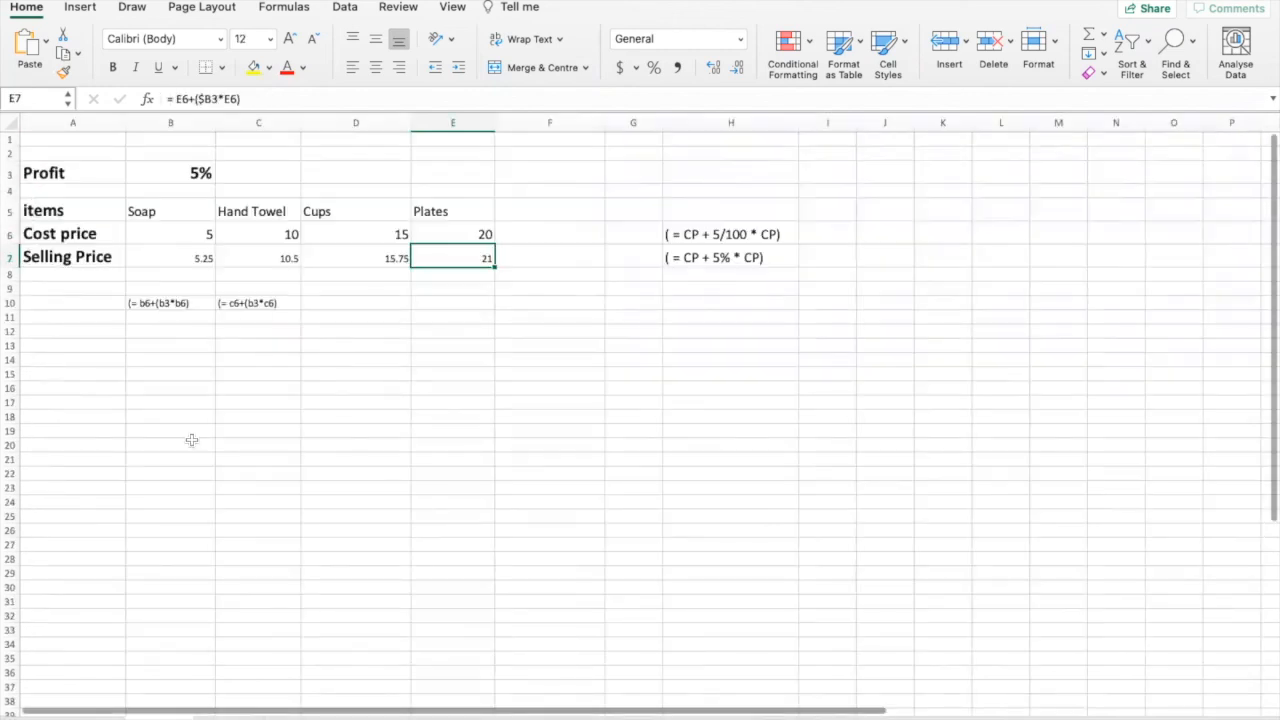
{"action": "left_click", "coordinate": [192, 257]}
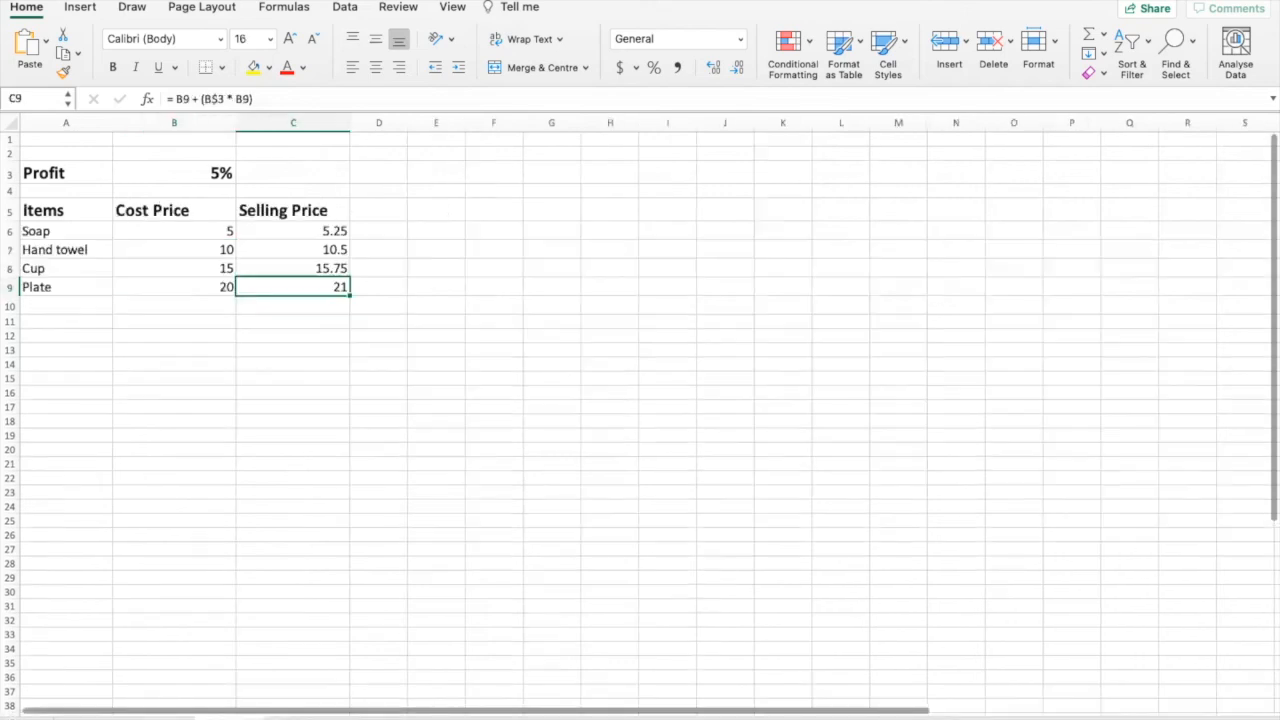
{"action": "left_click", "coordinate": [263, 230]}
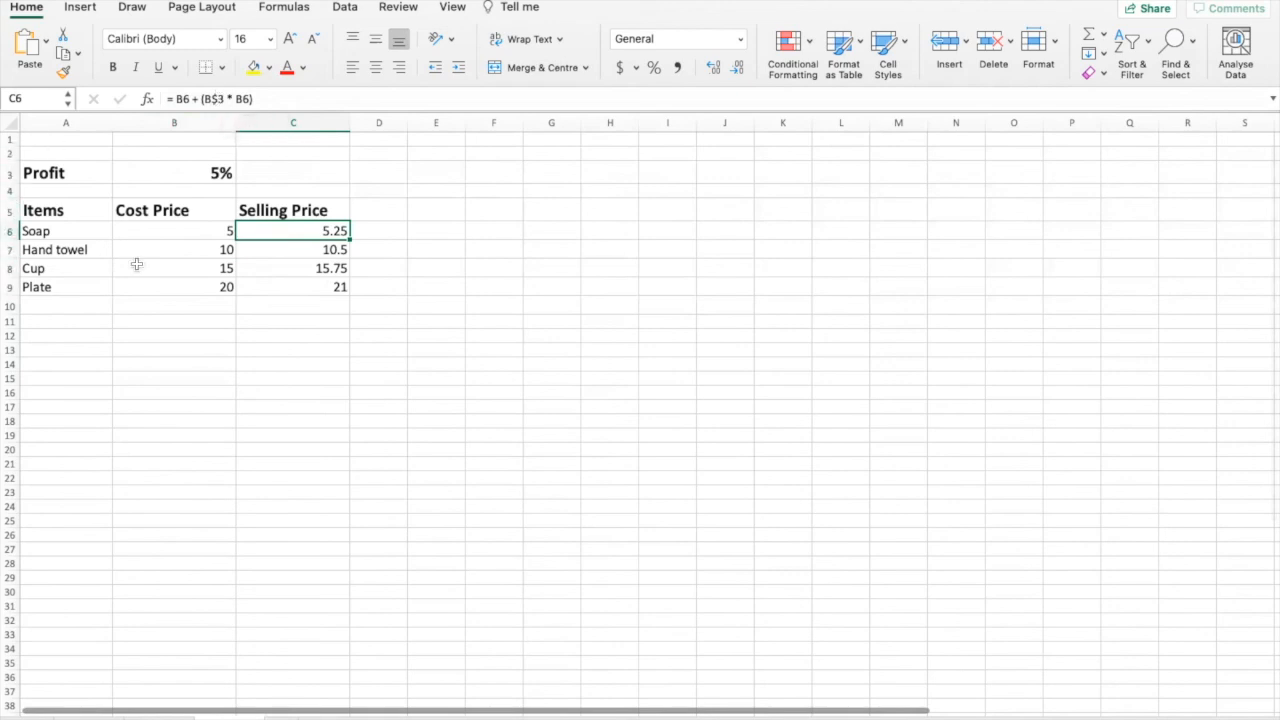
{"action": "left_click", "coordinate": [297, 250]}
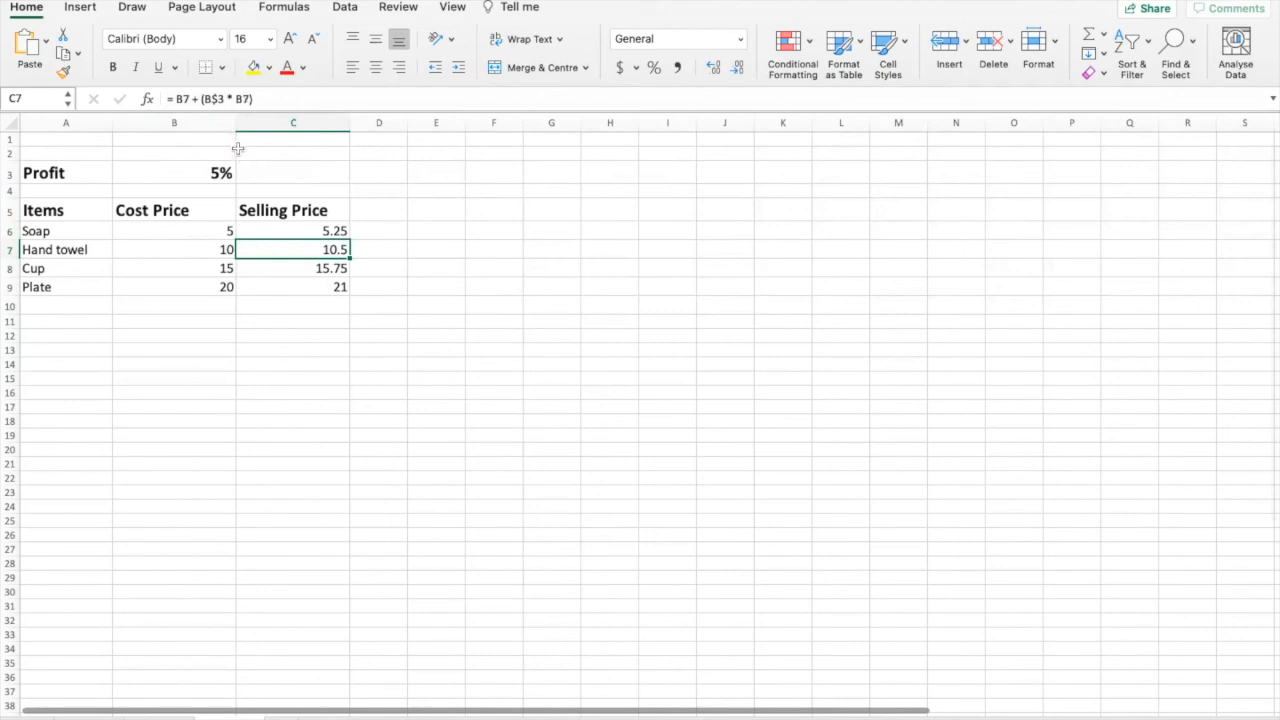
{"action": "left_click", "coordinate": [277, 231]}
{"action": "left_click", "coordinate": [275, 250]}
{"action": "left_click", "coordinate": [273, 266]}
{"action": "left_click", "coordinate": [267, 289]}
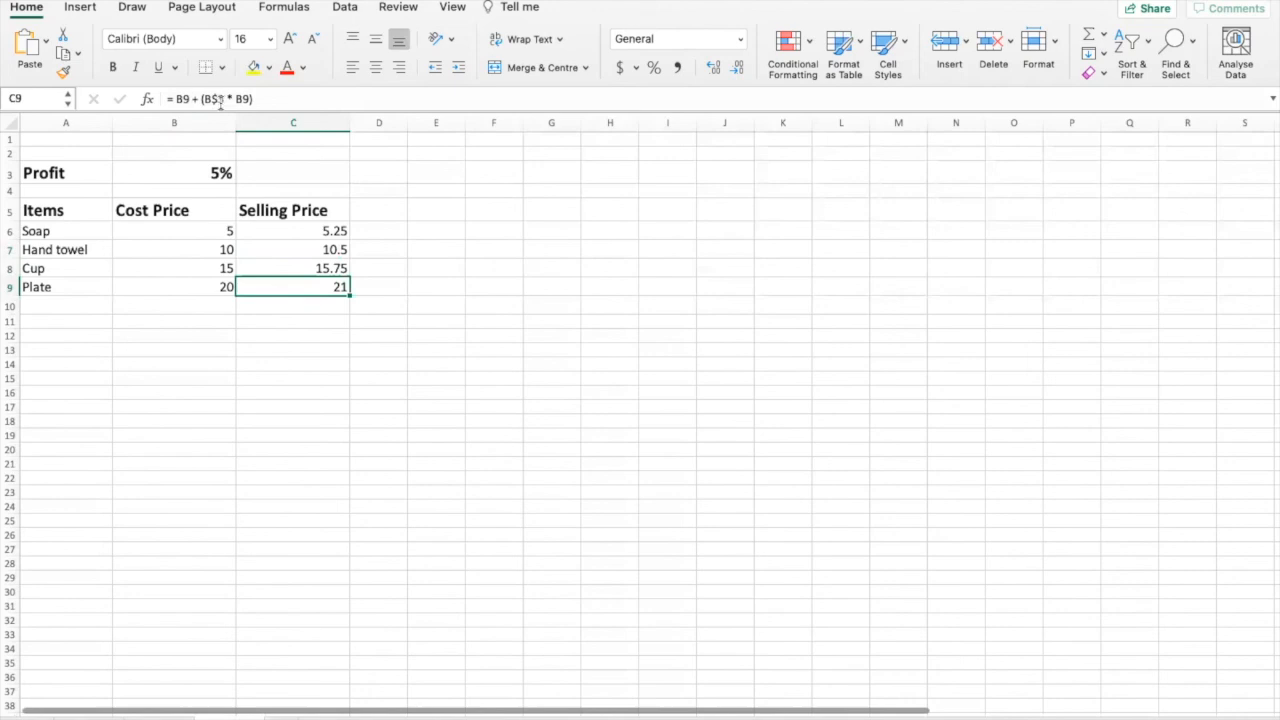